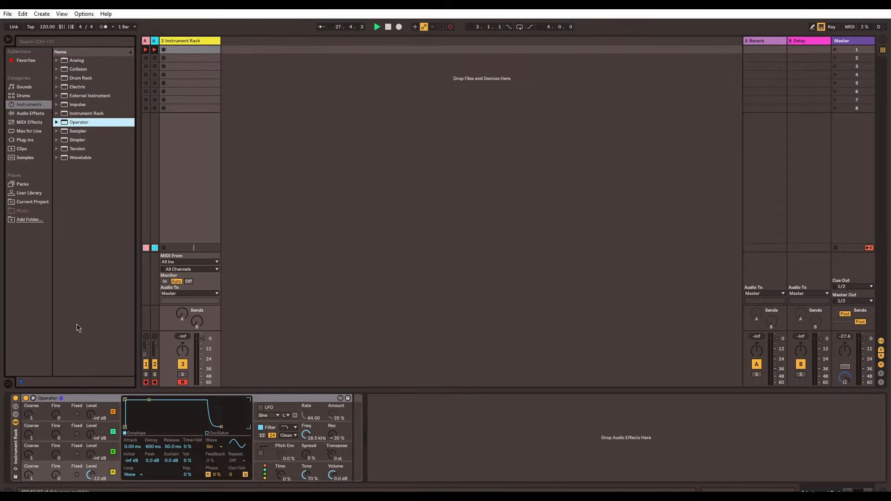
Step: Add the Utility audio effect after the Instrument Rack and lower its gain to -24.6 dB
left_click(28, 114)
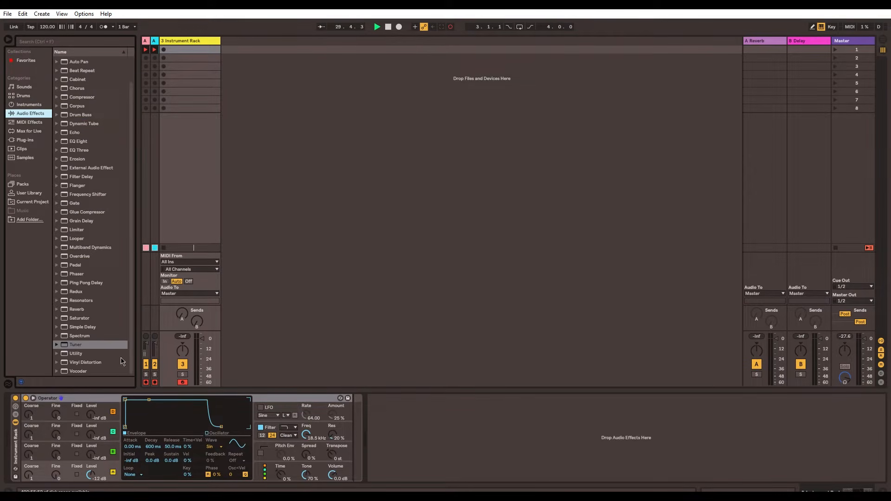
left_click(71, 349)
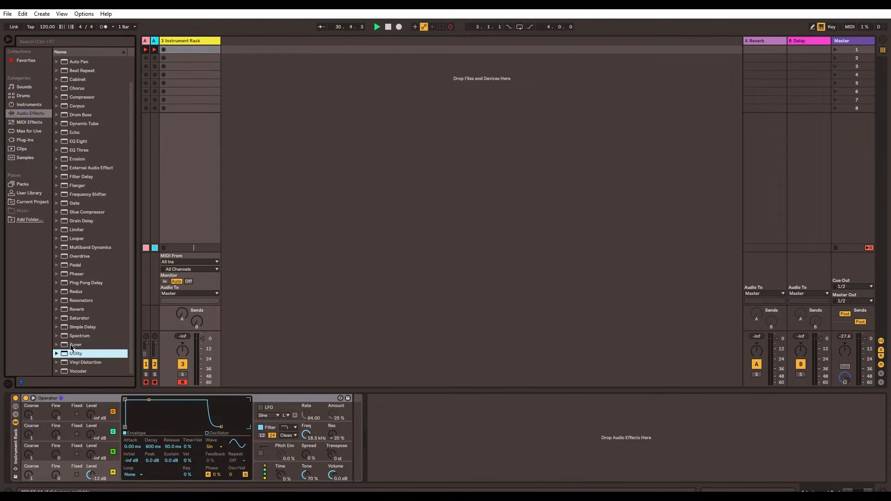
left_click_drag(70, 345, 378, 392)
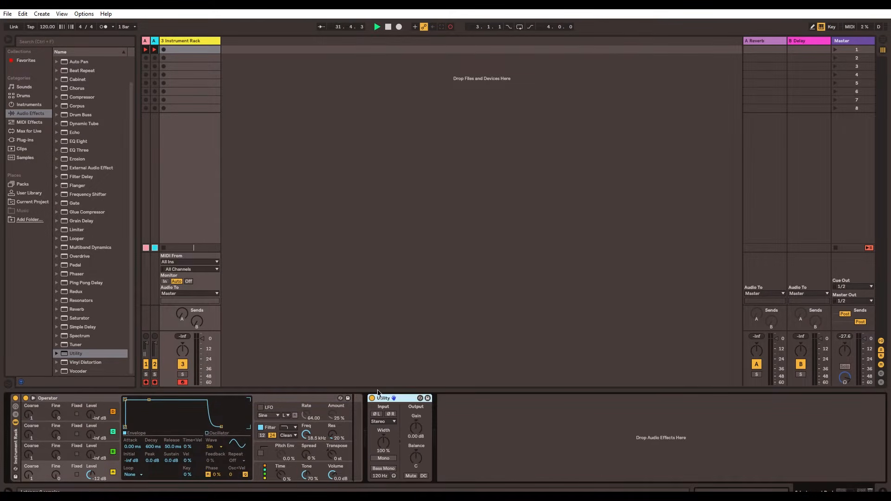
left_click_drag(417, 428, 417, 446)
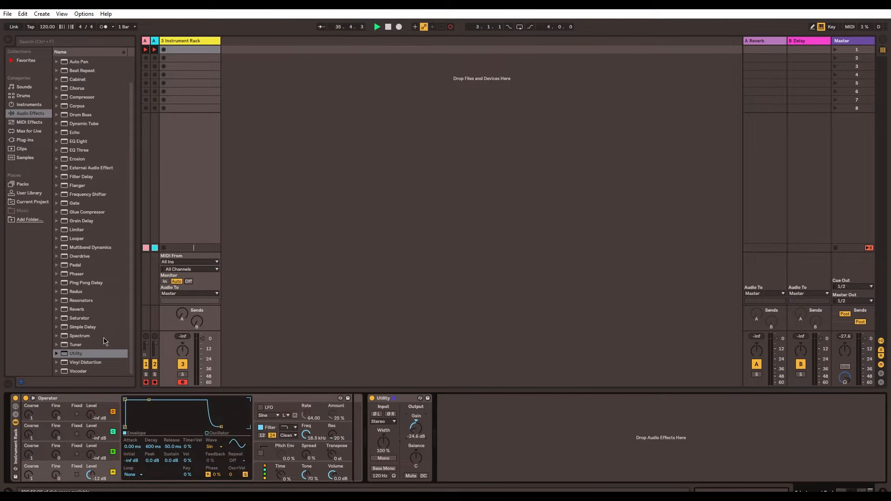
Step: Insert the Tuner audio effect inside the Instrument Rack, directly after Operator
left_click(73, 344)
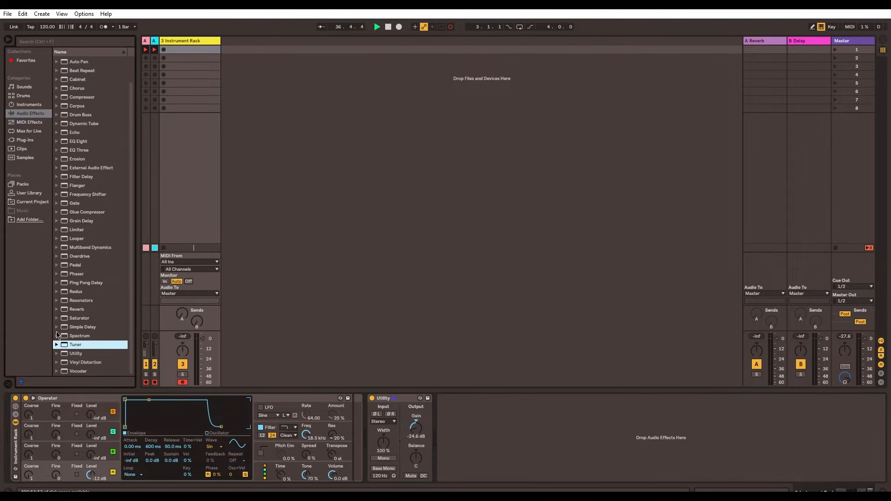
left_click_drag(73, 344, 353, 421)
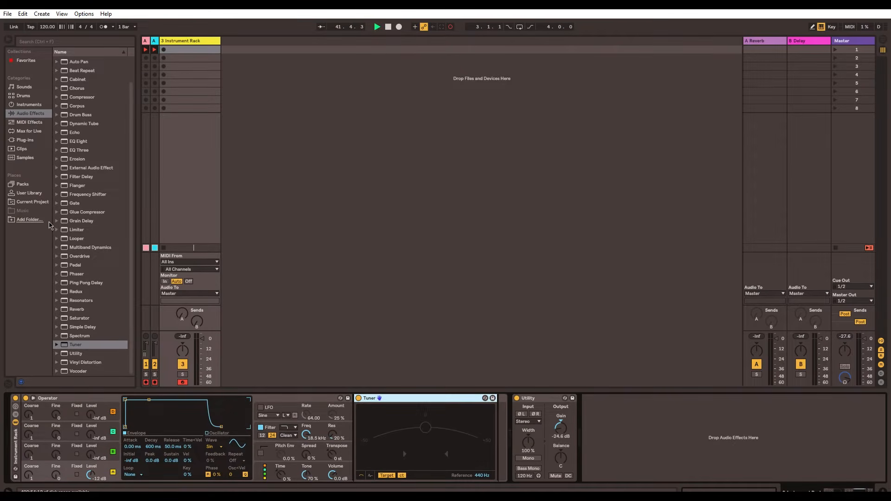
Step: Insert the Velocity MIDI effect preset Fix 127 in front of the Instrument Rack
left_click(29, 122)
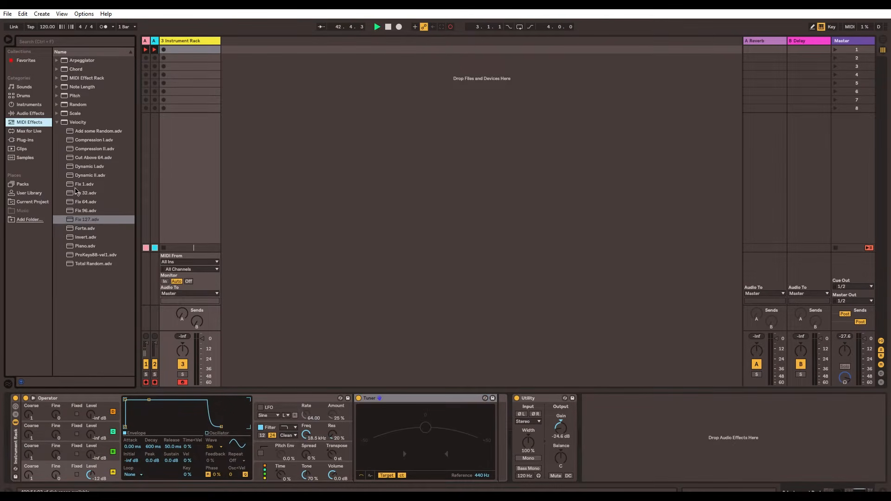
left_click(56, 121)
left_click(57, 121)
left_click(91, 219)
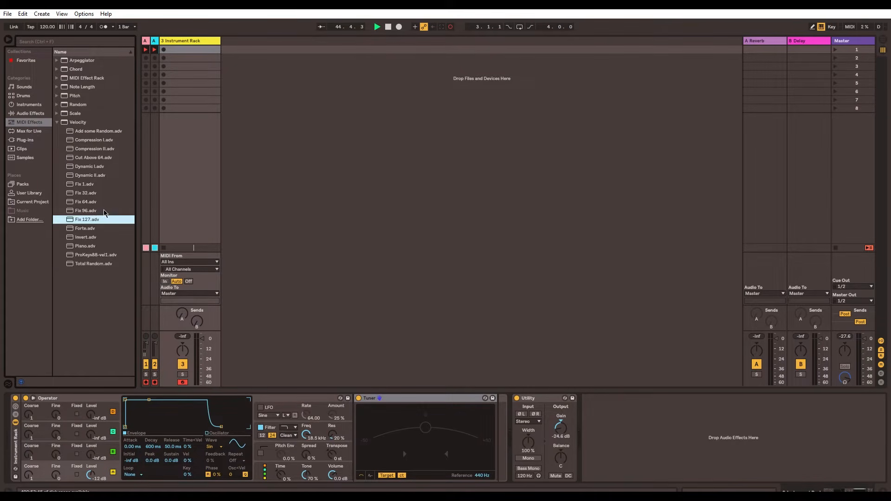
left_click(82, 263, "shift")
left_click_drag(52, 269, 9, 414)
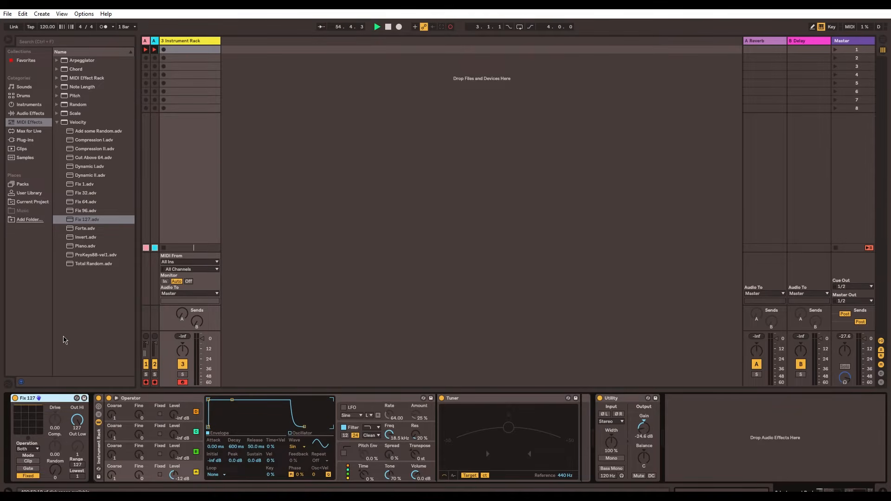
Step: Insert the Pitch MIDI effect preset -12 between Fix 127 and the Instrument Rack
left_click(57, 121)
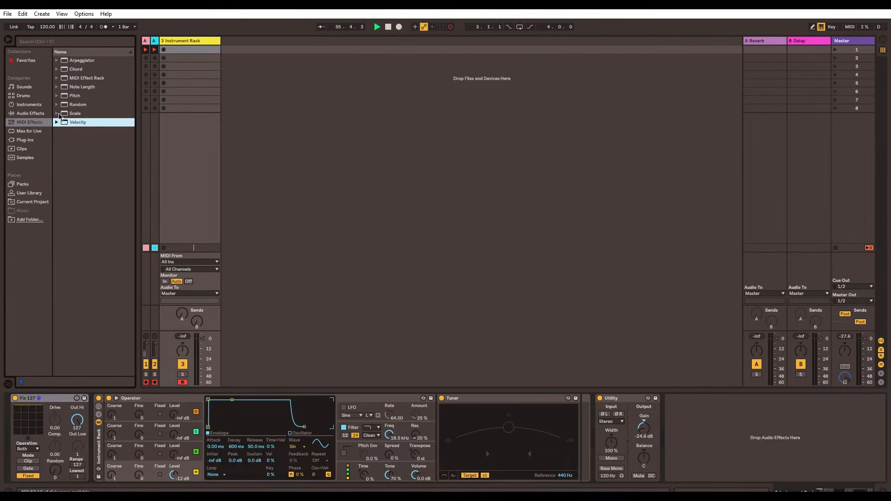
left_click(56, 95)
left_click_drag(82, 105, 91, 431)
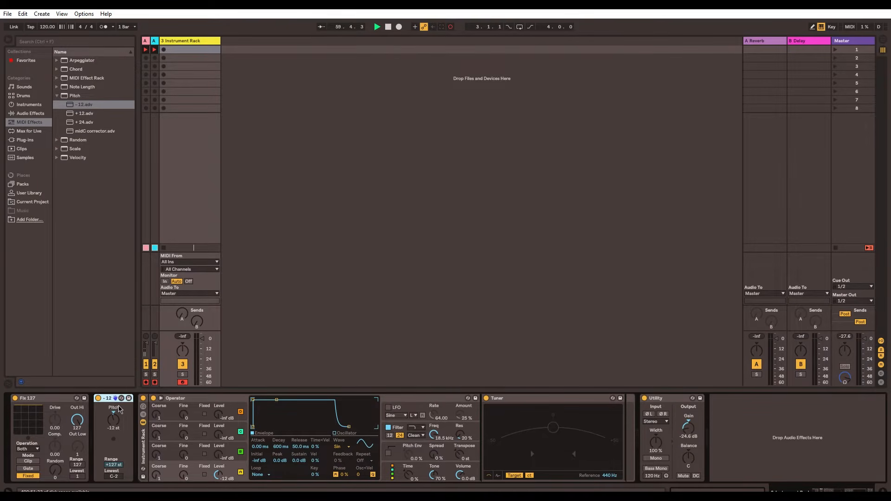
Step: Show the Instrument Rack's chain list and duplicate the Operator chain repeatedly to build a stack of identical chains
left_click(144, 413)
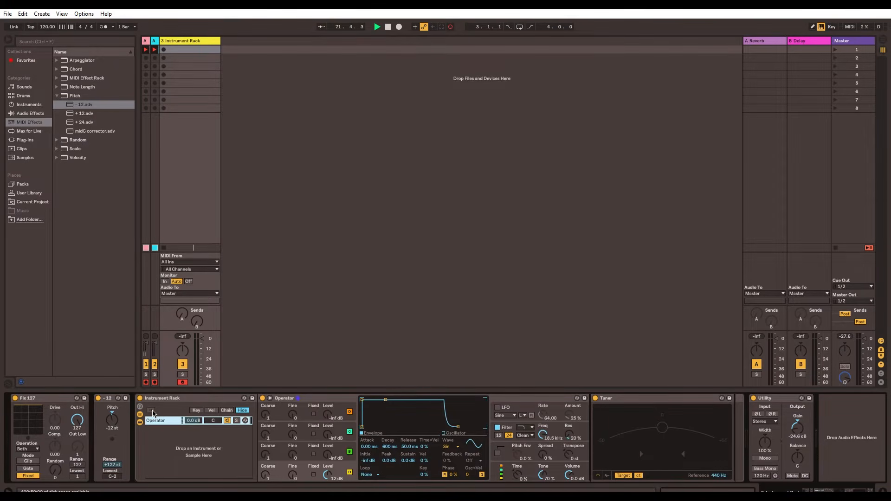
key("ctrl+d")
key("ctrl+d")
key("ctrl+d")
key("ctrl+d")
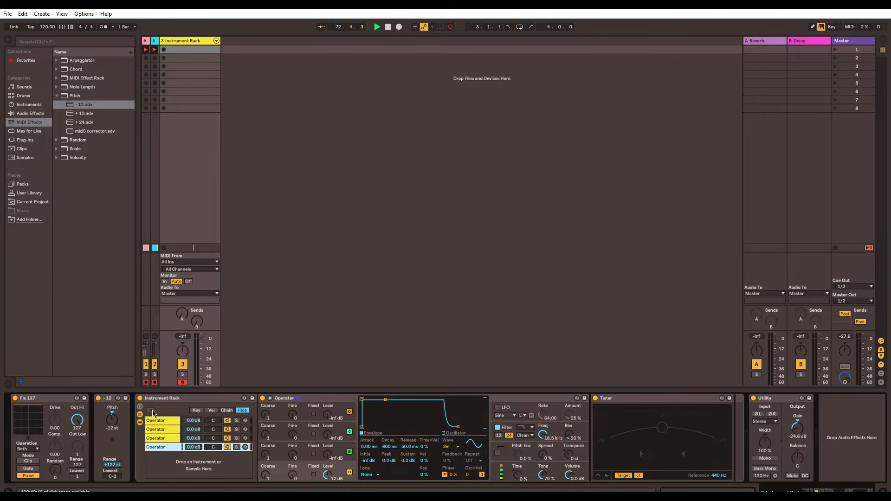
key("ctrl+d")
key("ctrl+d")
key("ctrl+d")
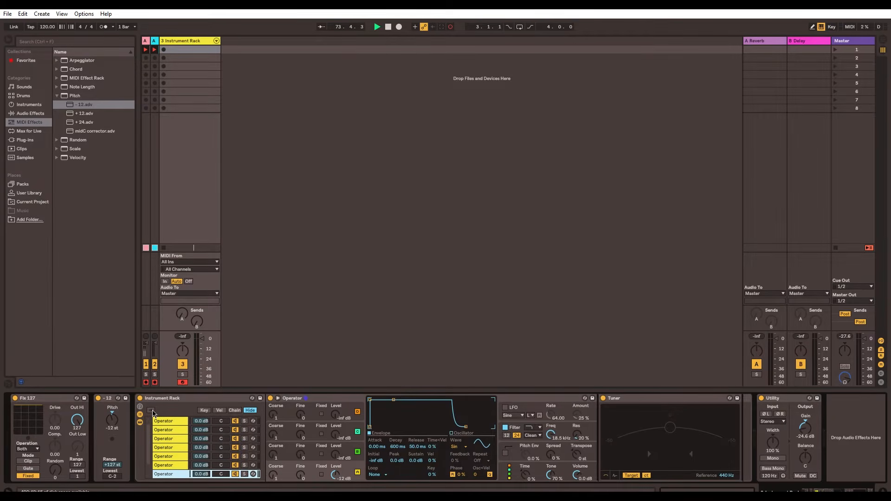
scroll(182, 445, "up", 2)
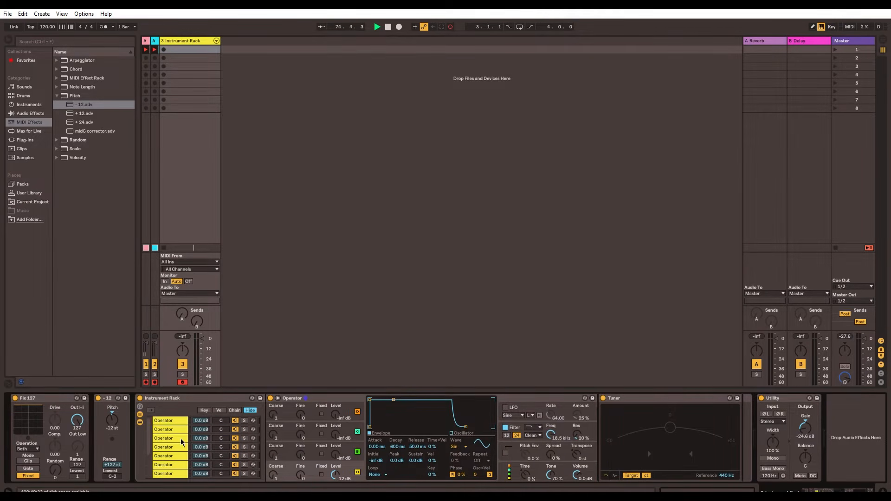
Step: Select the first Operator chain and play test notes such as G and C to check their pitch on the Tuner
left_click(175, 419)
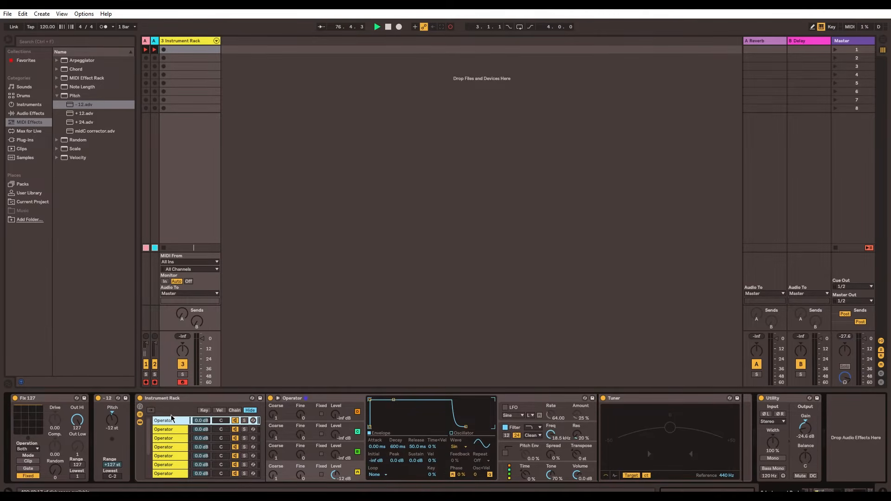
key("a")
key("g")
key("d")
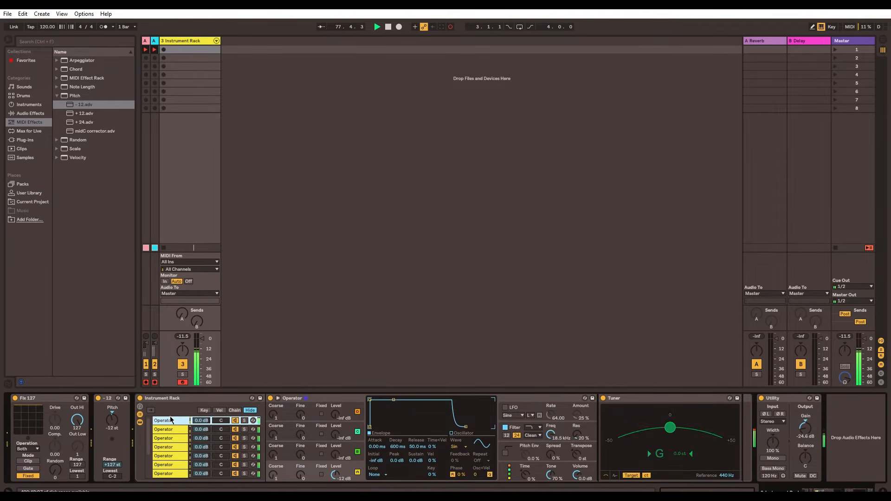
key("a")
key("d")
key("g")
key("a")
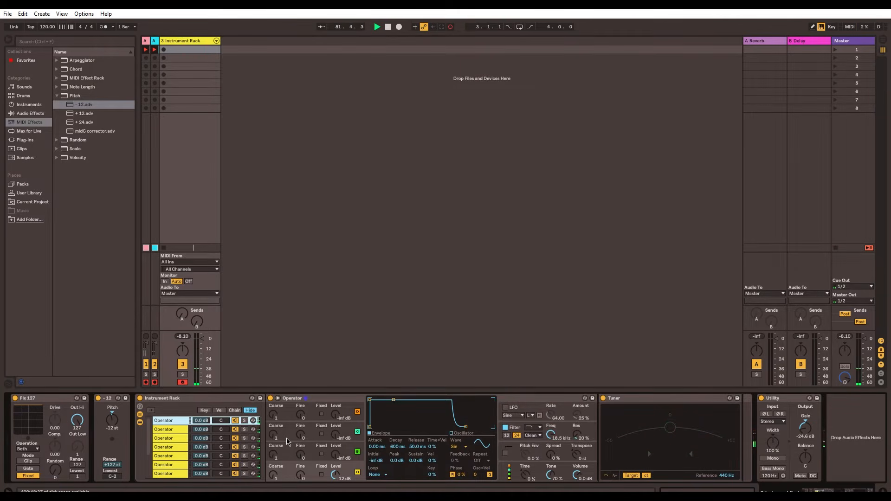
key("a")
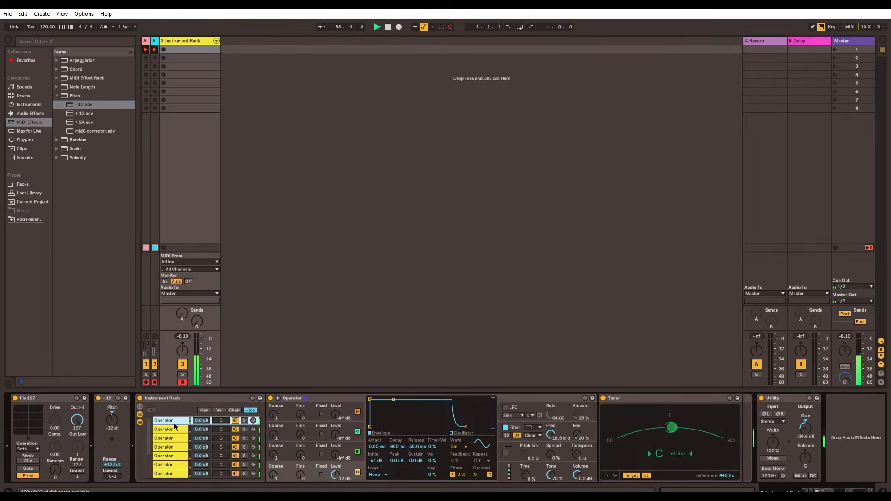
Step: Rename the first Operator chain as 16 and move on to naming the second chain
key("ctrl+r")
type("16")
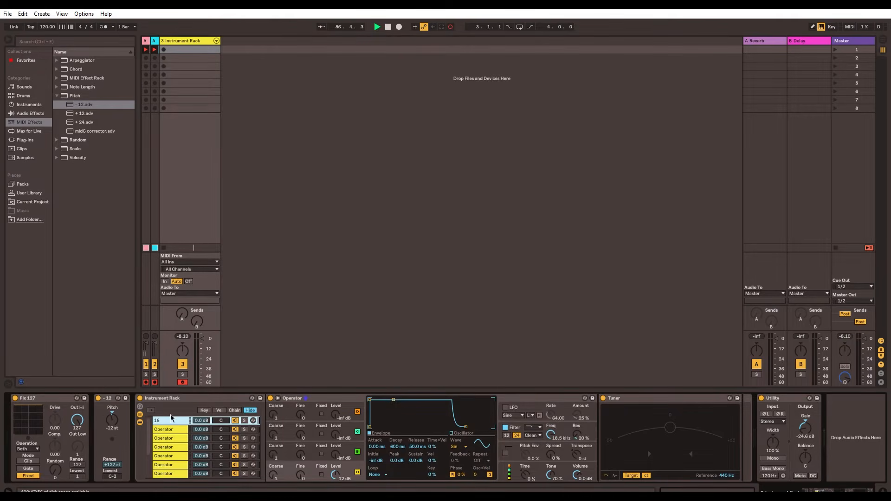
key("Tab")
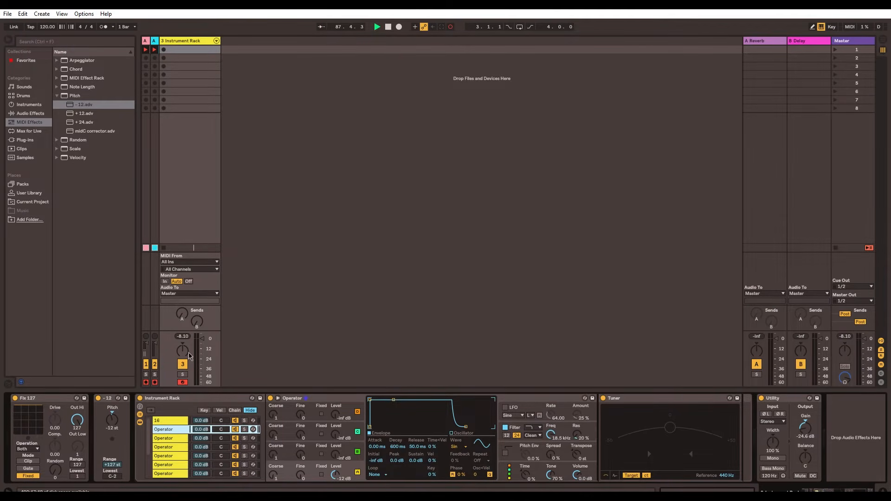
Step: Name the second chain 5 1/3 and set the Coarse tuning of its oscillator A to 3
type("5 1/3")
left_click(277, 472)
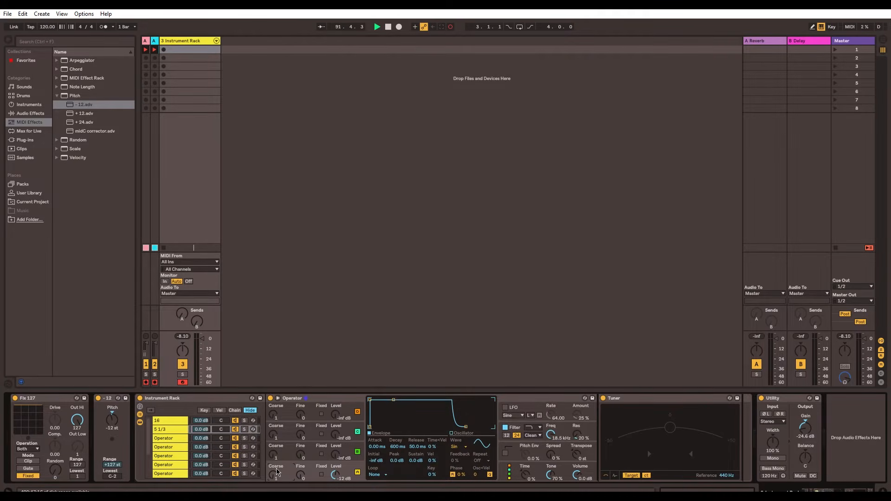
key("Up")
key("Up")
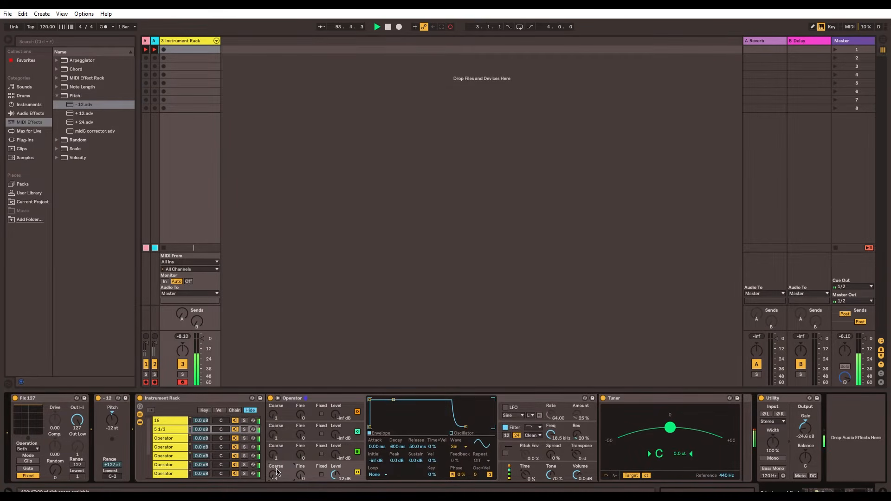
key("Down")
Step: Rename the third chain as 4 and set the Coarse tuning of its oscillator A to 4
left_click(162, 437)
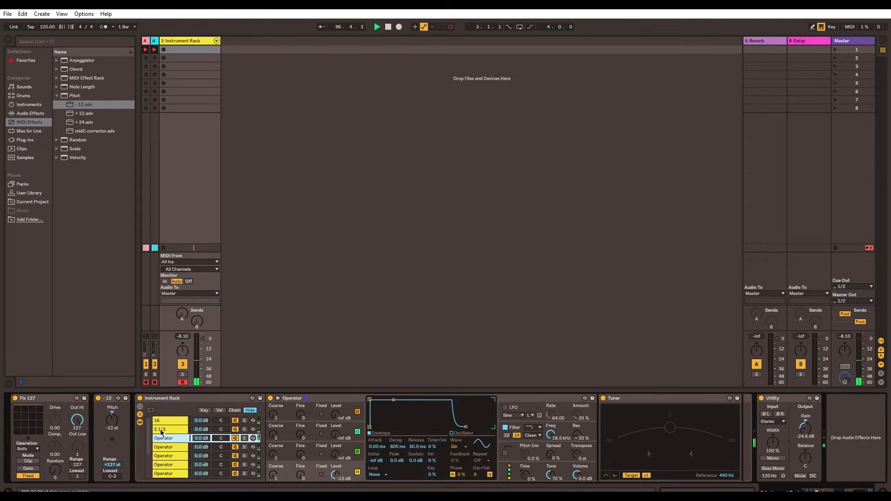
key("ctrl+r")
type("4")
mouse_move(277, 472)
left_mouse_down()
mouse_move(278, 453)
mouse_move(277, 470)
left_mouse_up()
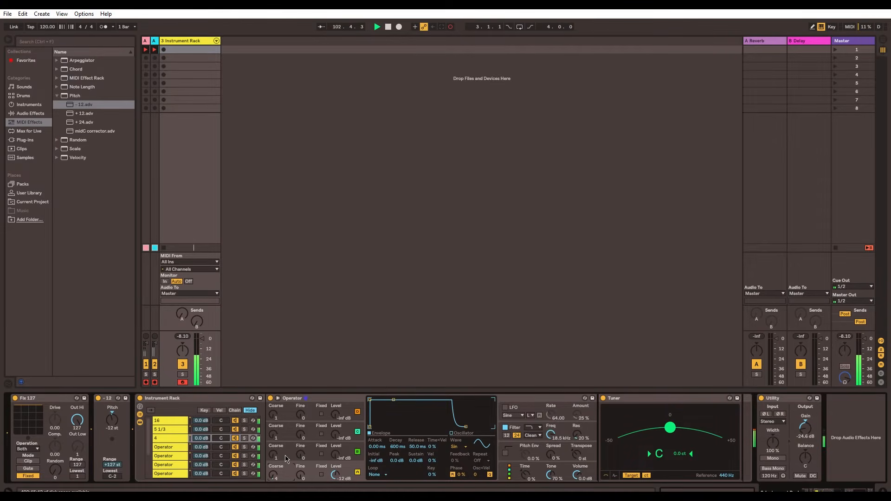
Step: Rename the fourth chain as 8 and set its oscillator A Coarse tuning to 8, comparing it with chain 4
left_click(168, 447)
key("ctrl+r")
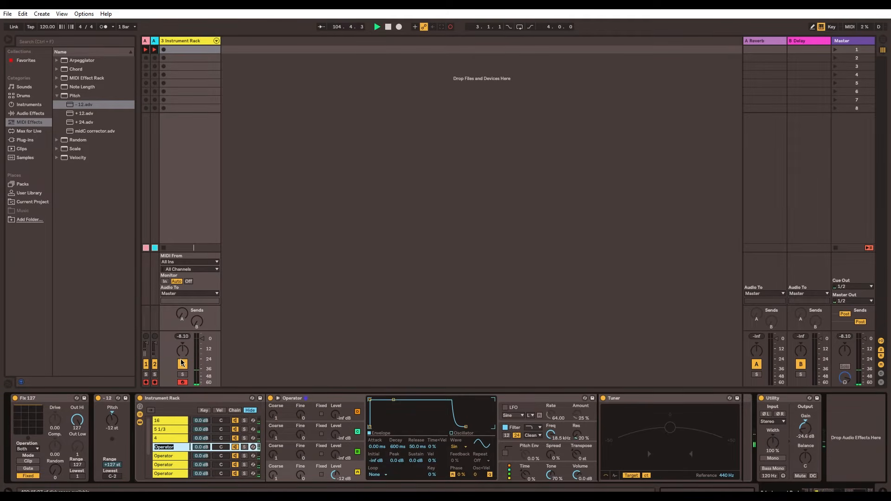
type("8")
left_click(273, 474)
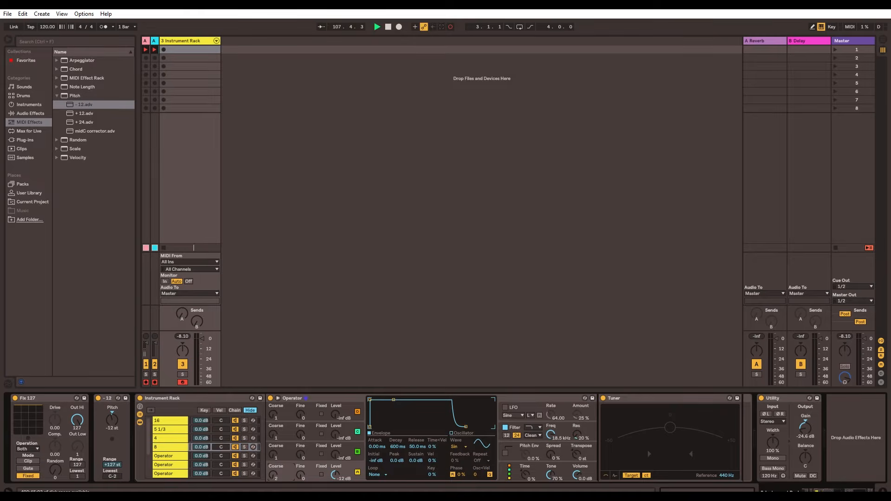
left_click(175, 437)
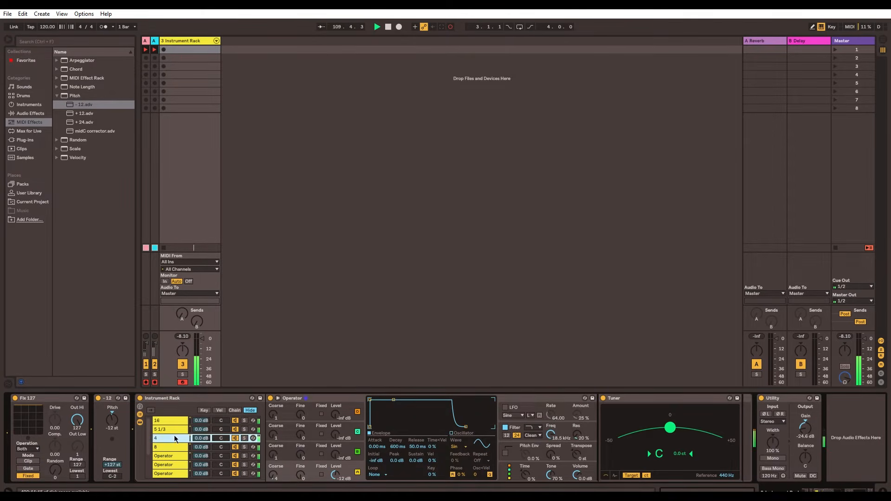
left_click(179, 446)
left_click_drag(273, 477, 273, 461)
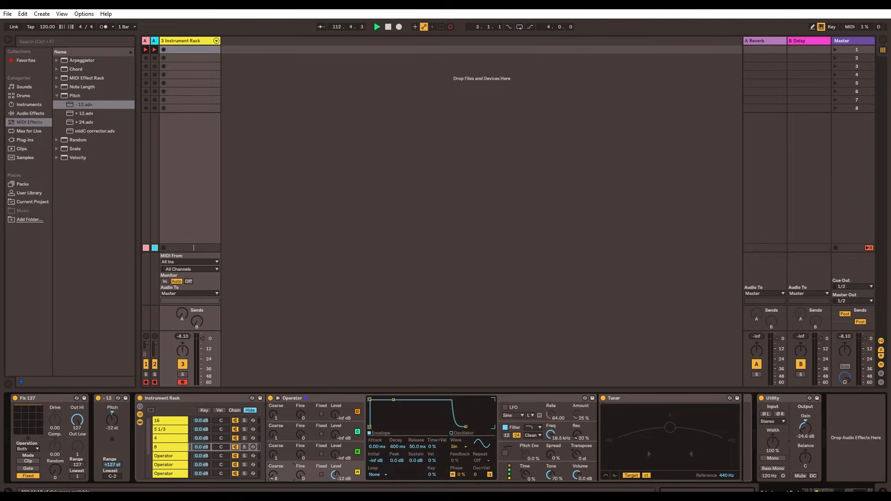
left_click(173, 437)
left_click(169, 446)
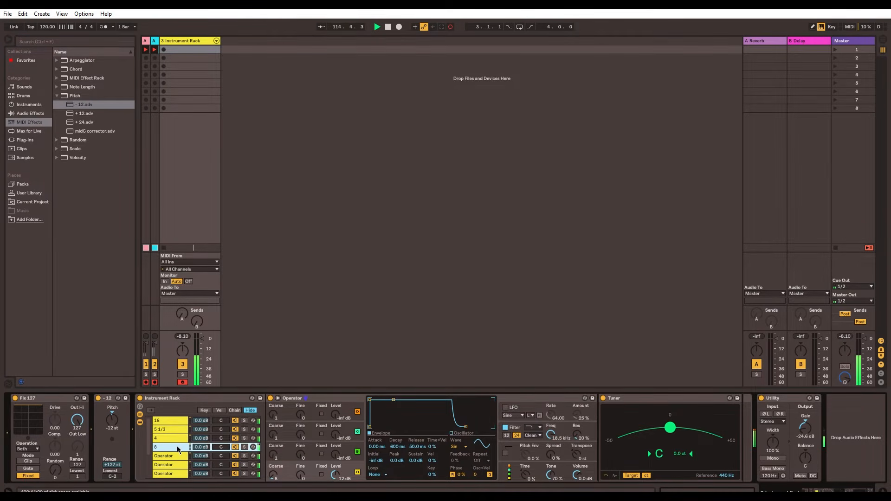
Step: Rename the fifth chain as 2 2/3 and set the Coarse tuning of its oscillator A to 12
left_click(174, 456)
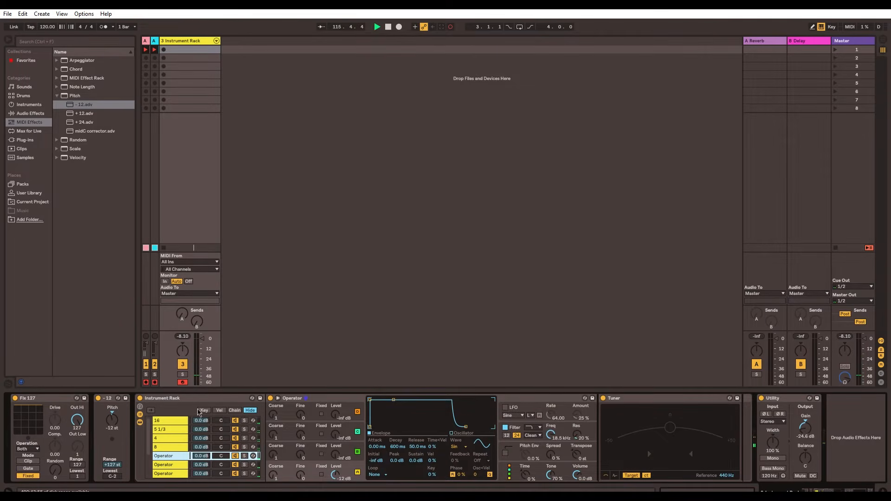
key("ctrl+r")
type("2")
left_click(271, 470)
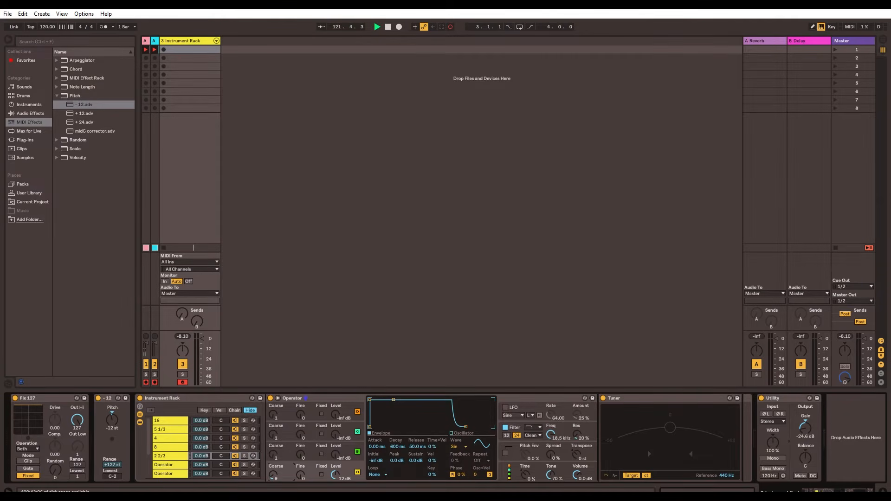
left_click_drag(270, 470, 271, 465)
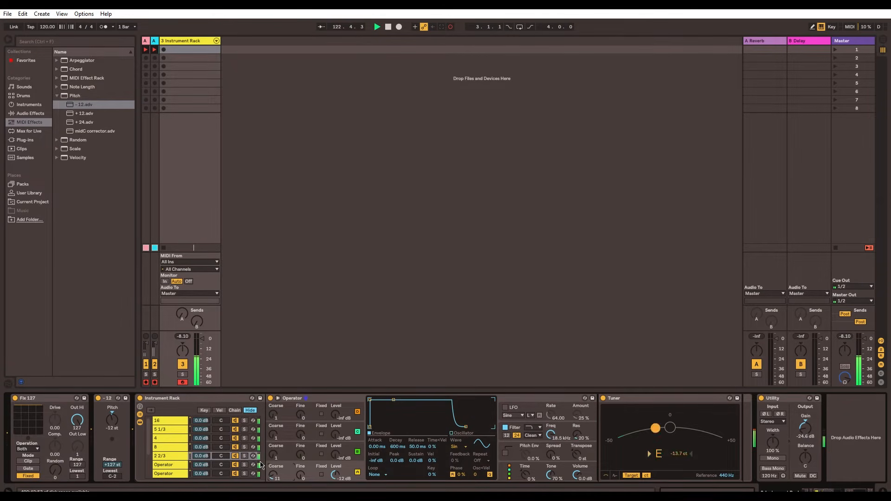
key("Up")
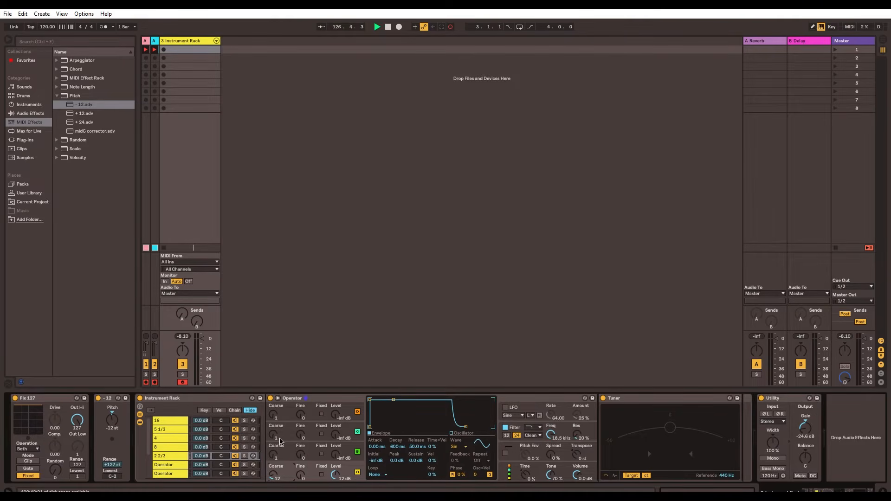
Step: Rename the sixth chain as 2 and set the Coarse tuning of its oscillator A to 16
left_click(162, 464)
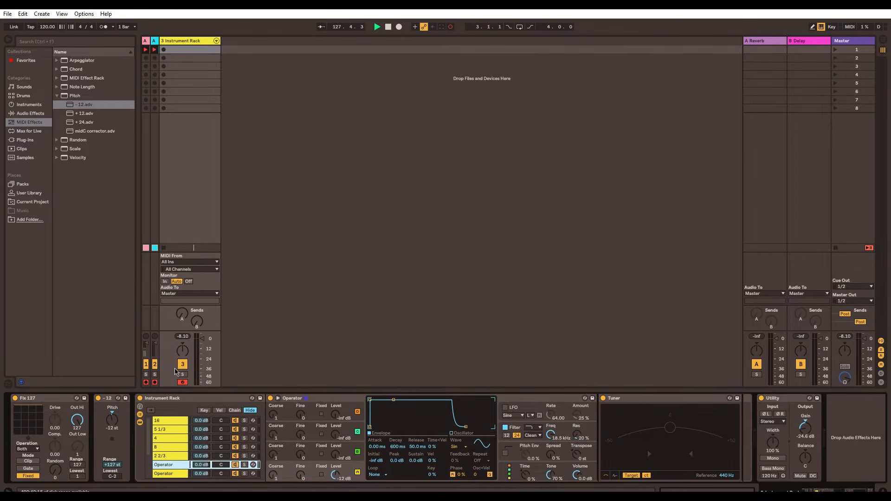
key("ctrl+r")
type("2")
key("Return")
left_click(274, 470)
mouse_move(274, 470)
left_mouse_down()
mouse_move(273, 453)
mouse_move(274, 472)
left_mouse_up()
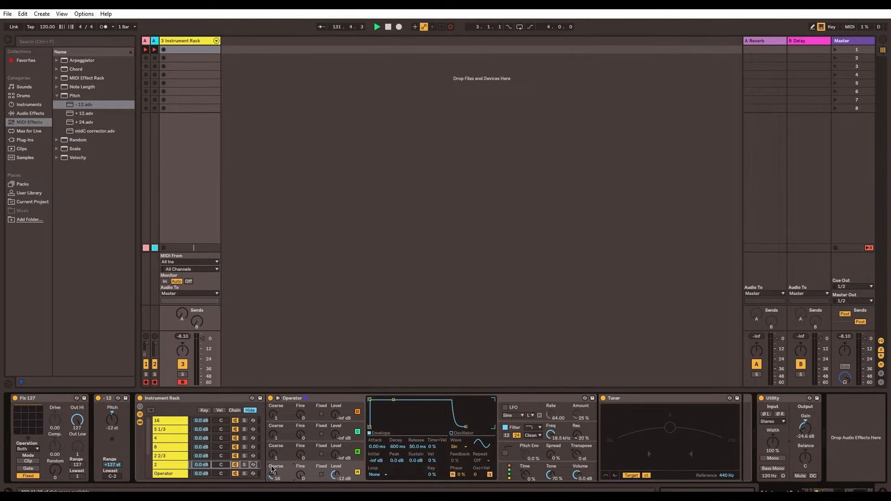
Step: Rename the seventh chain as 1 3/5 and raise the Coarse tuning of its oscillator A, using chain 2 2/3 as a reference
left_click(165, 455)
scroll(165, 453, "down", 3)
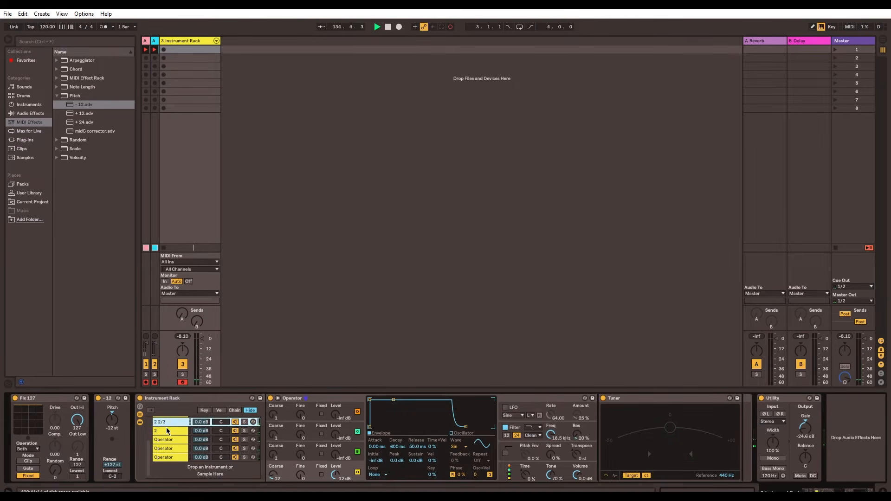
left_click(165, 439)
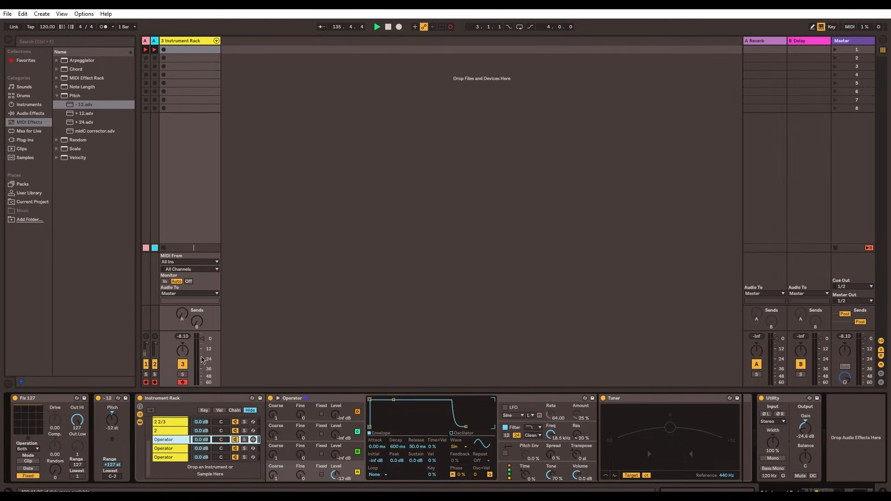
key("ctrl+r")
type("1")
key("Return")
left_click(276, 472)
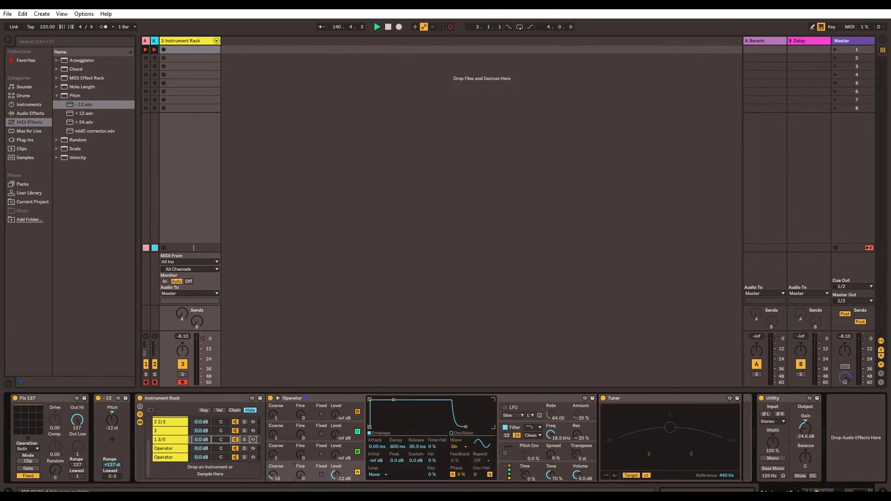
Step: Set chain 1 3/5's oscillator A Coarse tuning to 20 and nudge its Fine tuning up, comparing it with chain 2
left_click(169, 428)
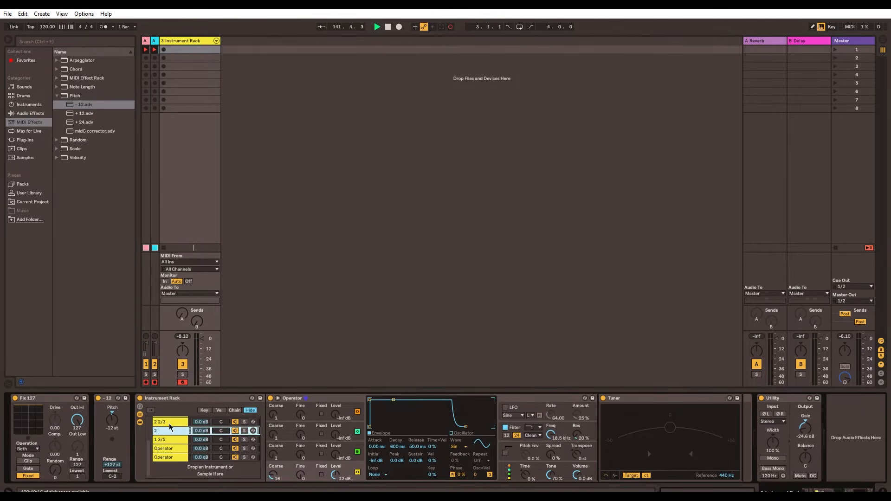
left_click(172, 436)
left_click_drag(273, 466, 272, 470)
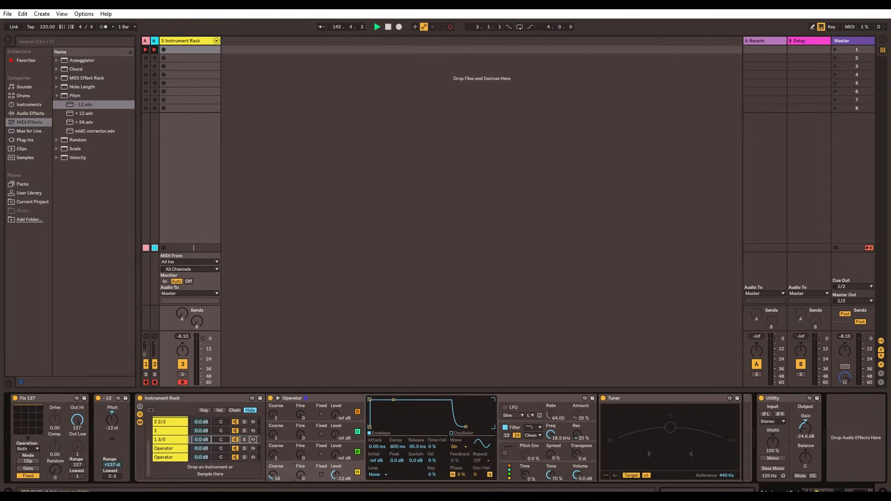
key("Up")
key("Up")
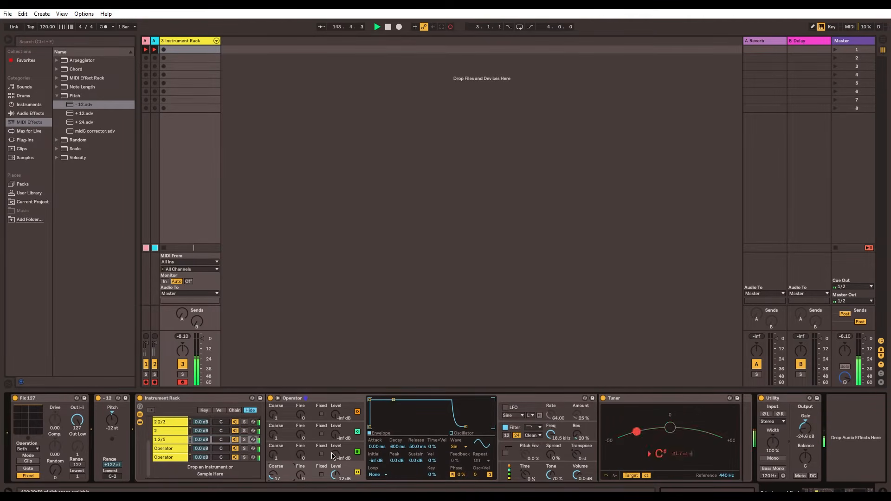
key("Up")
key("Up")
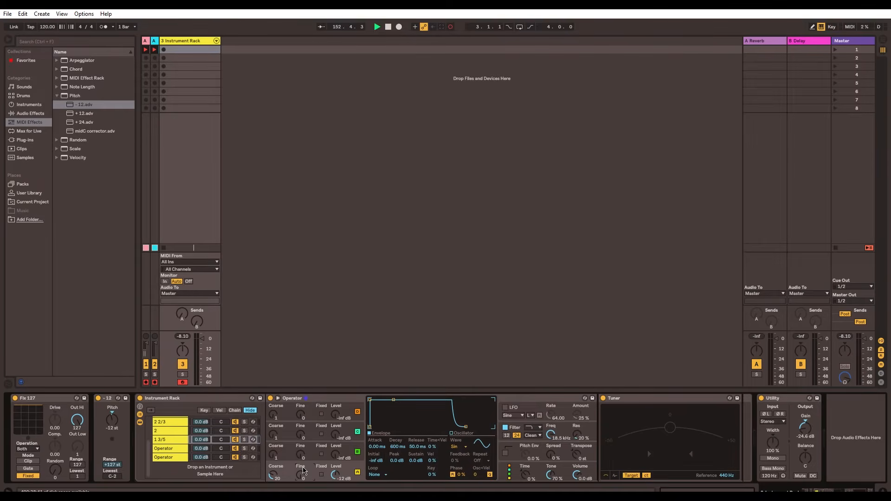
left_click_drag(304, 471, 304, 469)
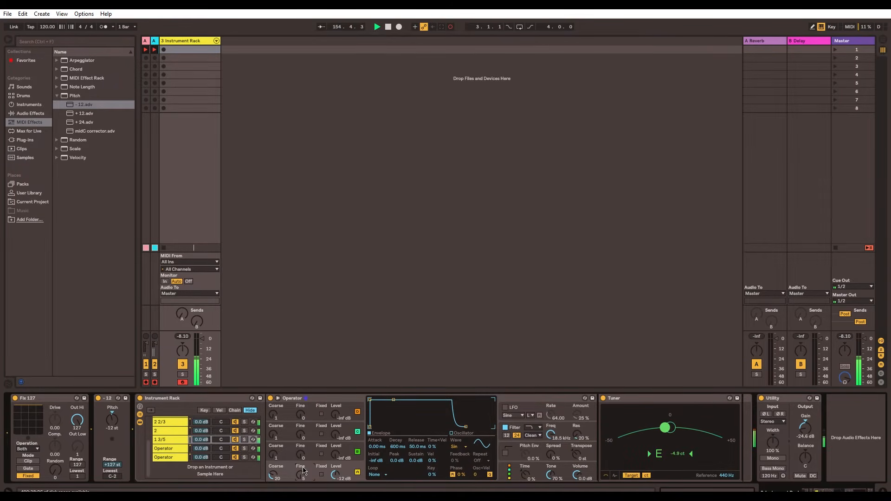
scroll(301, 474, "up", 2)
Step: Rename the eighth chain as 1 1/3 and set the Coarse tuning of its oscillator A to 24
left_click(166, 446)
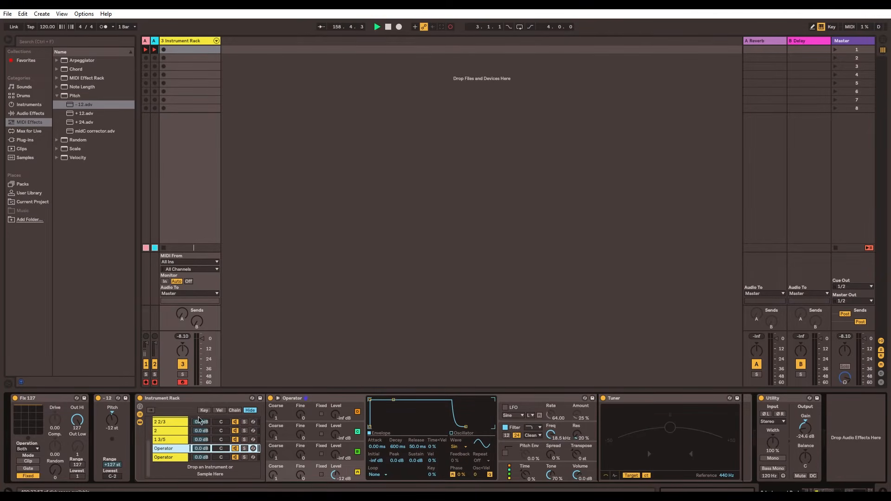
key("ctrl+r")
type("1")
key("Return")
left_click(272, 466)
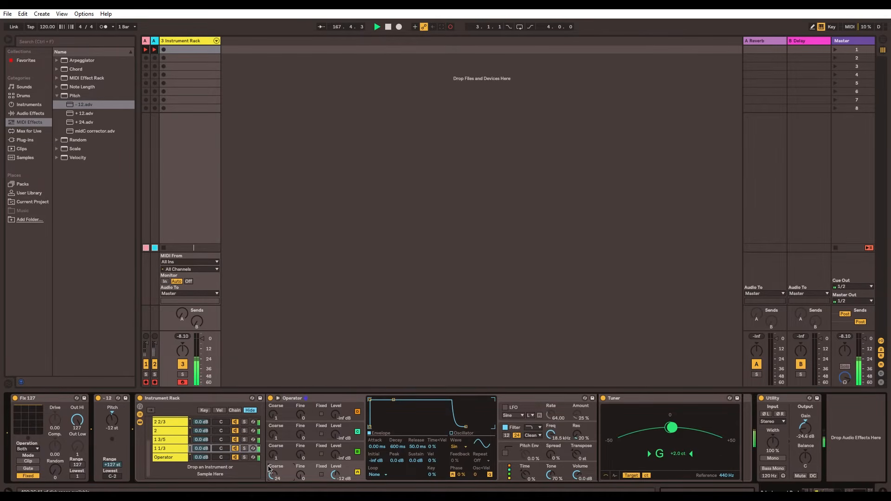
Step: Rename the last chain as 1 and set its oscillator A Coarse tuning to 32, playing notes to check it
left_click(177, 458)
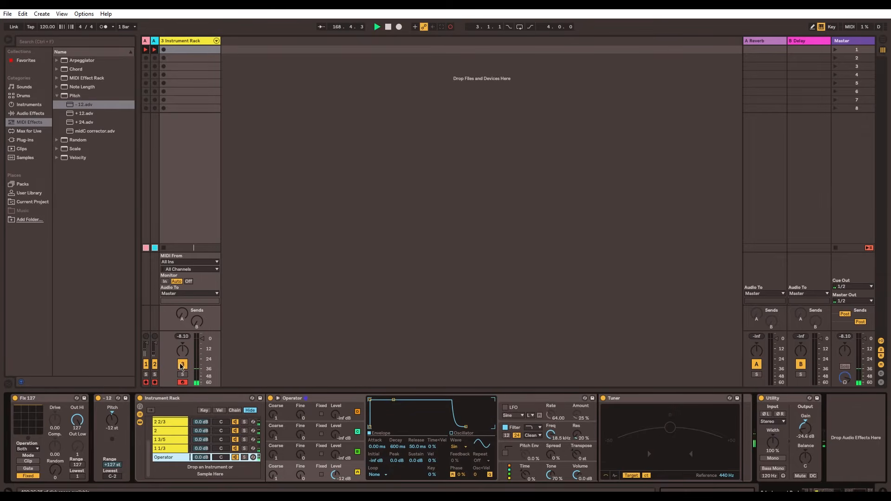
key("ctrl+r")
type("1")
left_click_drag(273, 470, 273, 461)
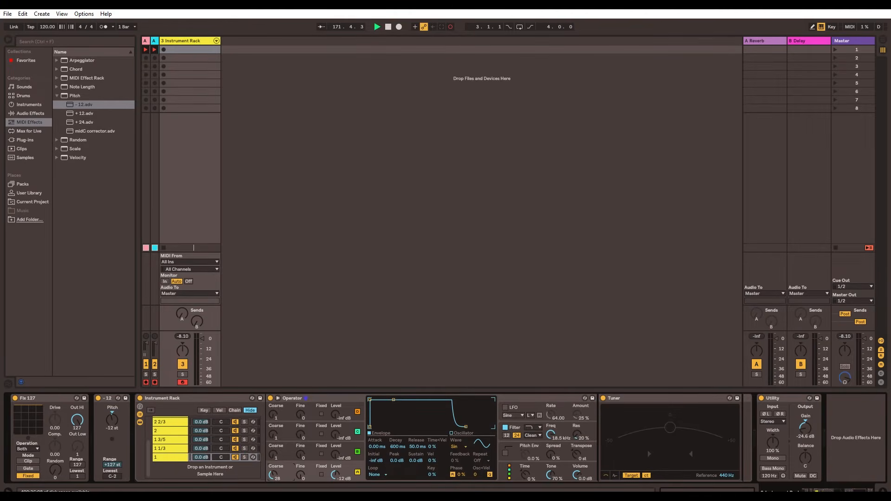
key("a")
key("a")
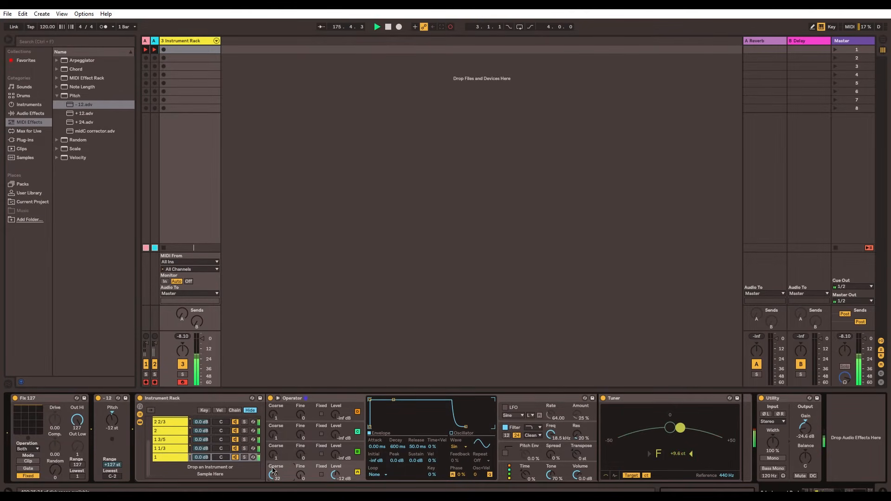
key("a")
Step: Go through the chains from 1 1/3 back up to 16 while playing notes to check their tuning
left_click(160, 448)
key("a")
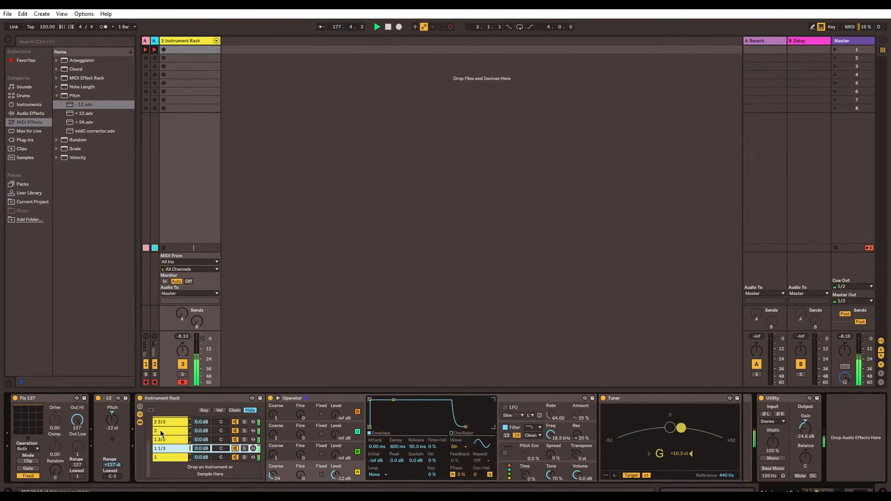
key("Up")
key("Up")
key("Up")
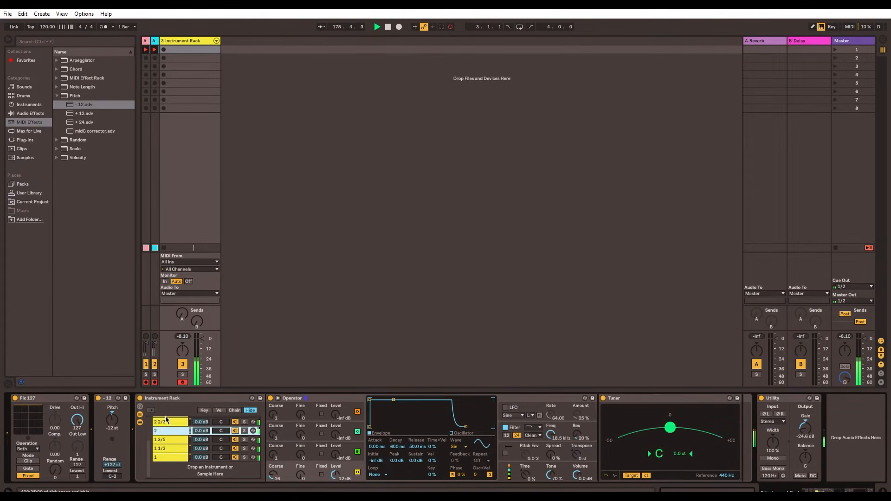
key("Up")
key("Up")
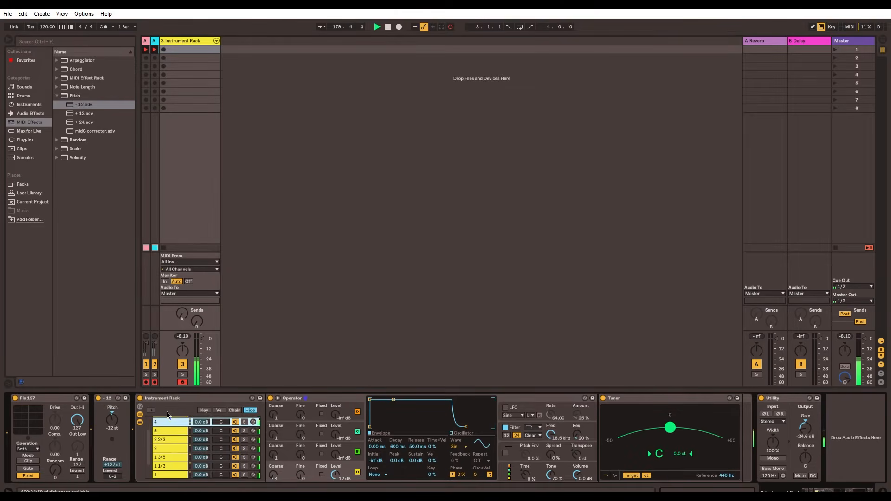
key("Up")
key("Up")
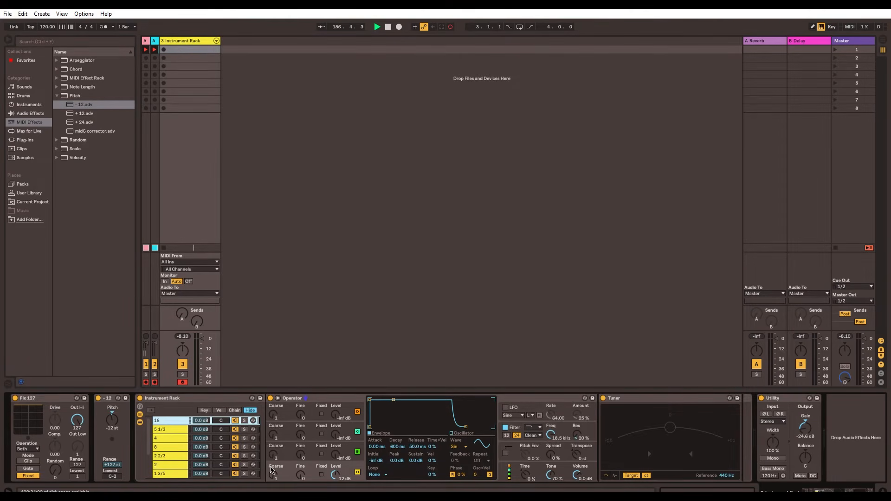
Step: Review the oscillator A Coarse setting of each chain in order, from 5 1/3 down to 1
left_click(178, 428)
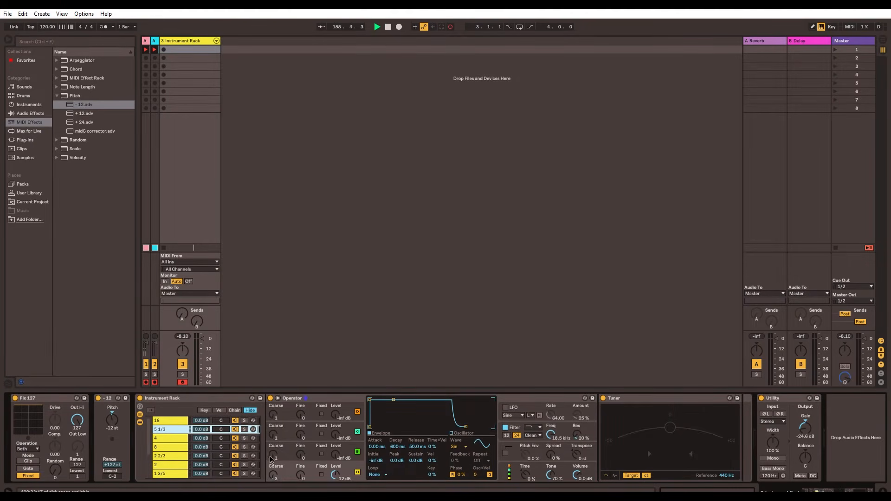
key("Down")
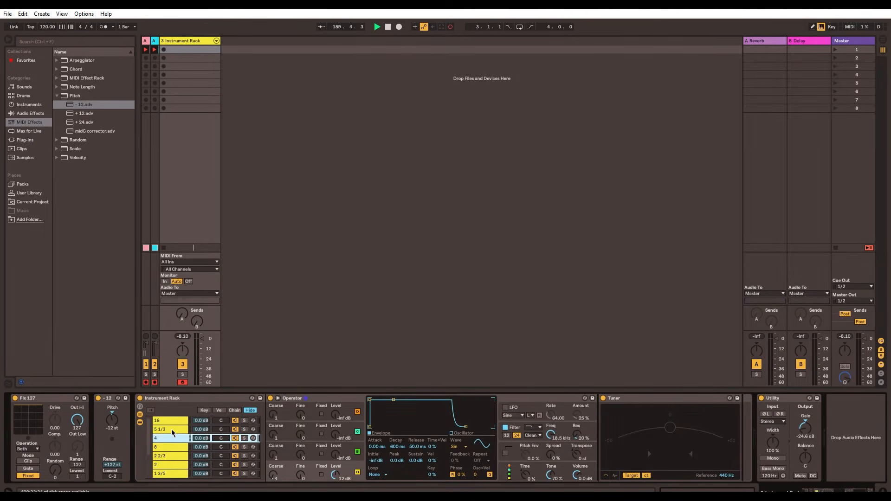
key("Down")
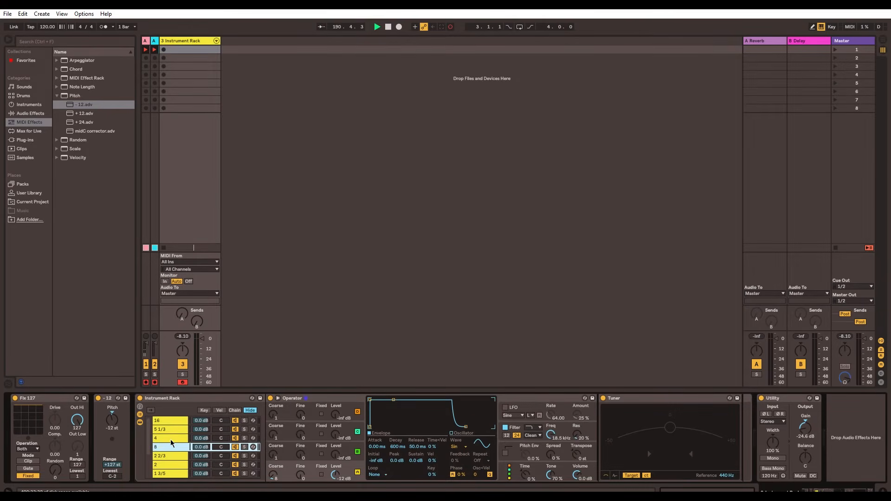
scroll(171, 439, "down", 1)
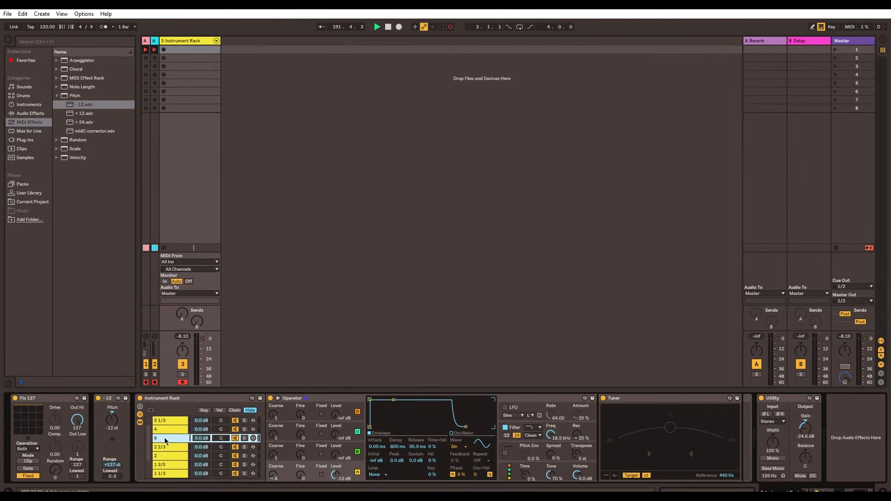
key("Down")
scroll(165, 439, "down", 1)
key("Down")
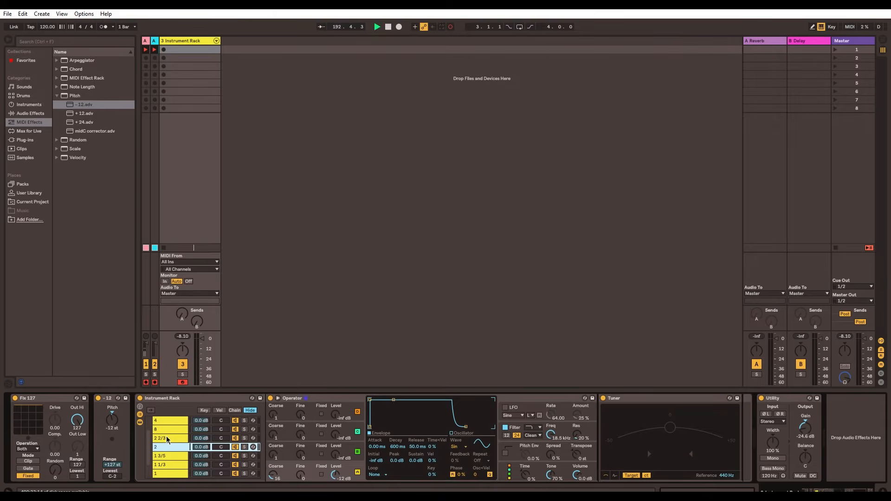
scroll(166, 435, "down", 1)
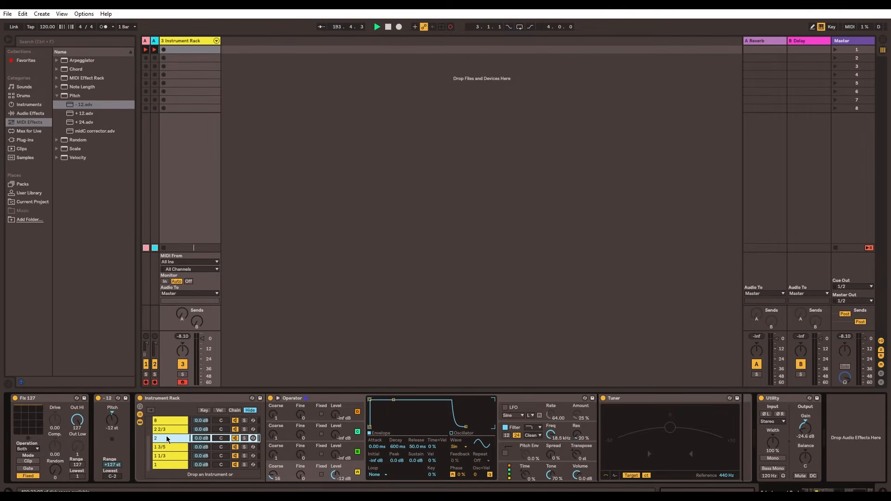
key("Down")
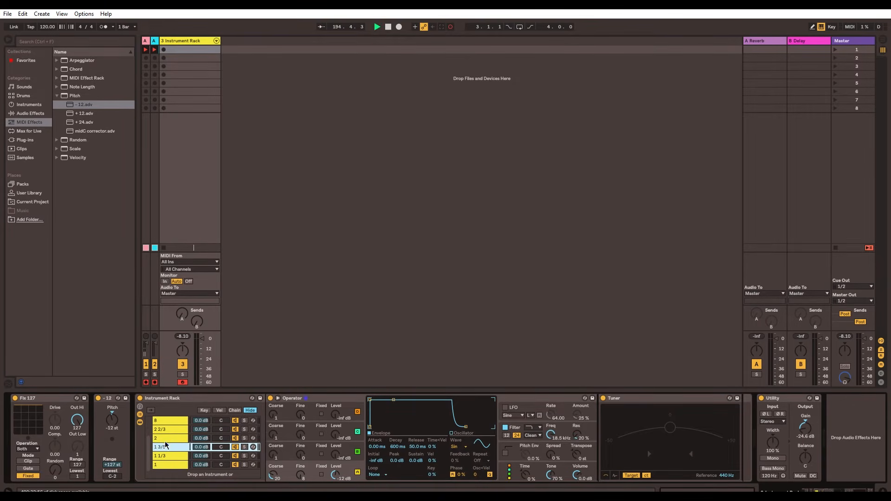
key("Down")
key("Down")
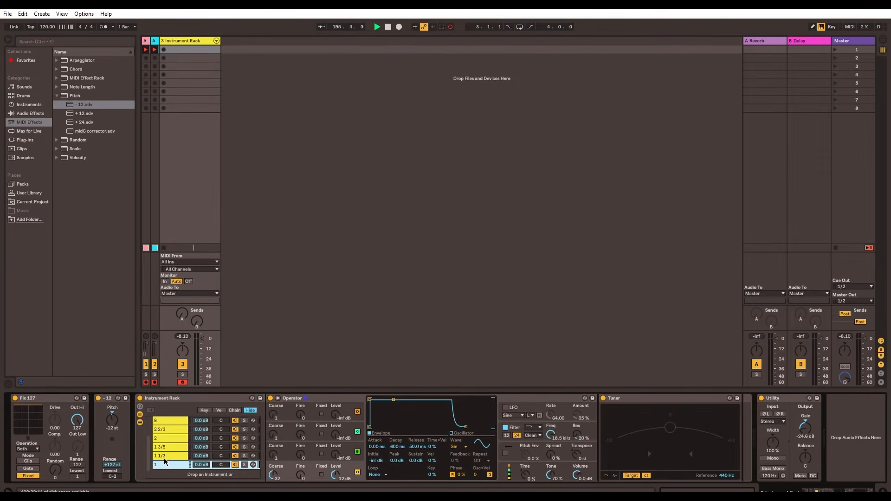
Step: Unfold the Instrument Rack's chains in the mixer and play test notes, shifting the computer keyboard down an octave
left_click(216, 41)
key("a")
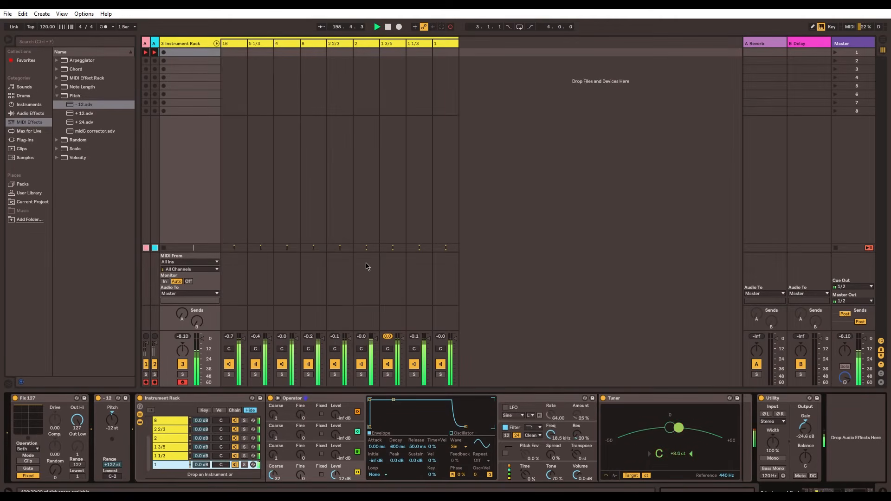
key("z")
key("a")
Step: Lower the volumes of chains 1 1/3, 1, 1 3/5, 2 and 2 2/3 to -inf dB in the mixer
left_click_drag(429, 339, 429, 385)
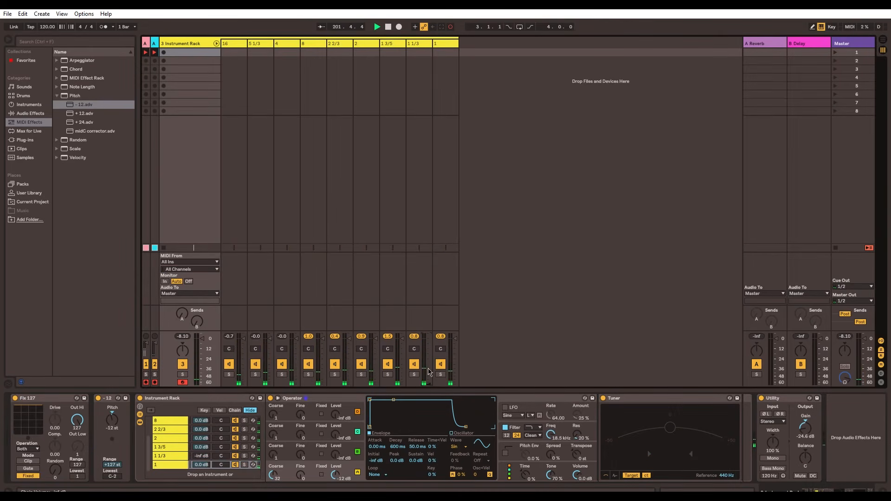
left_click_drag(455, 338, 455, 385)
left_click_drag(402, 338, 402, 385)
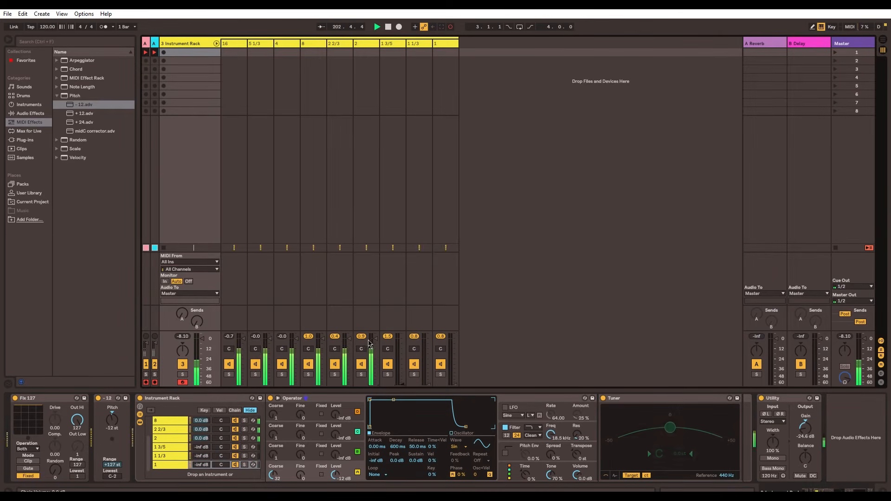
left_click_drag(375, 339, 345, 385)
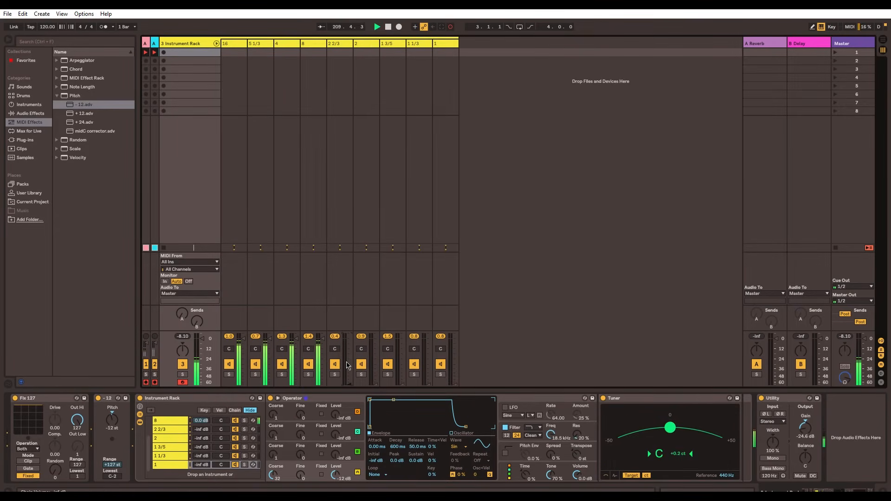
Step: Add an empty Audio Effect Rack after the Utility device on the Instrument Rack track
left_click(825, 483)
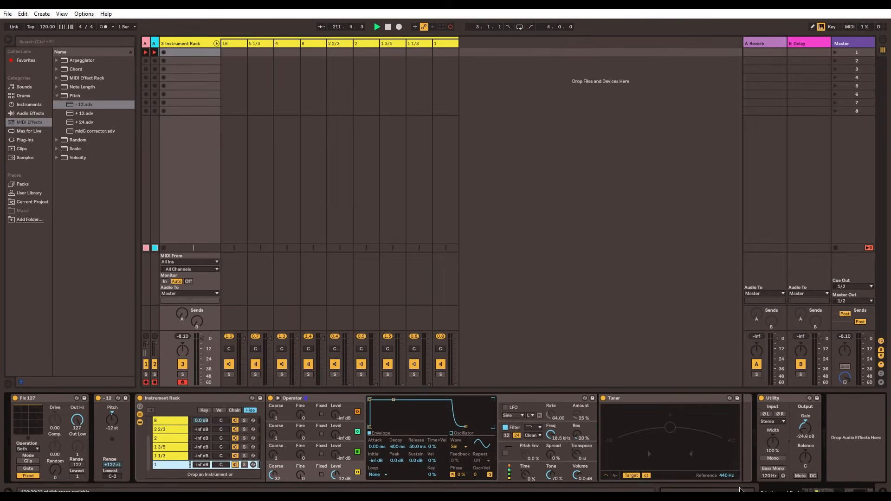
left_click(23, 104)
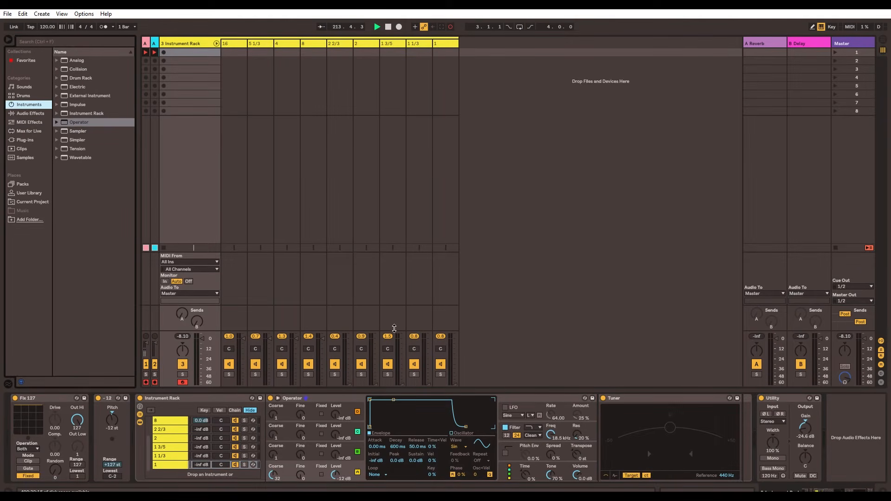
left_click(825, 491)
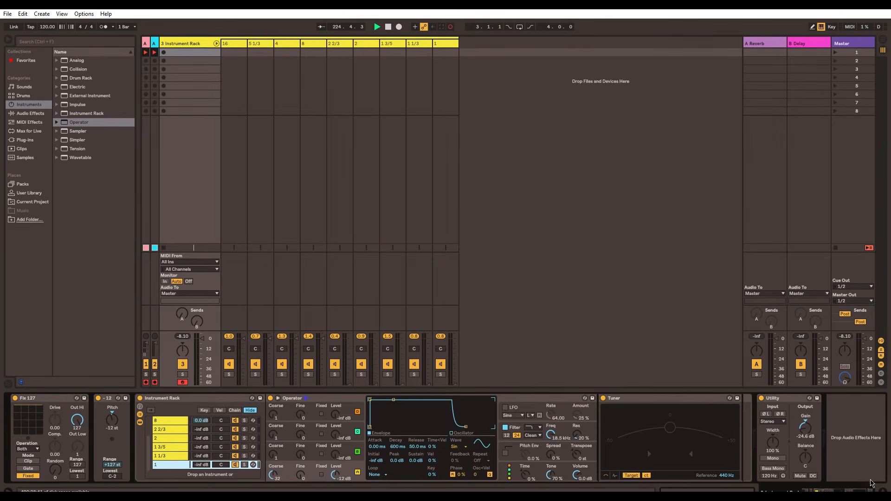
left_click(30, 114)
scroll(77, 158, "up", 3)
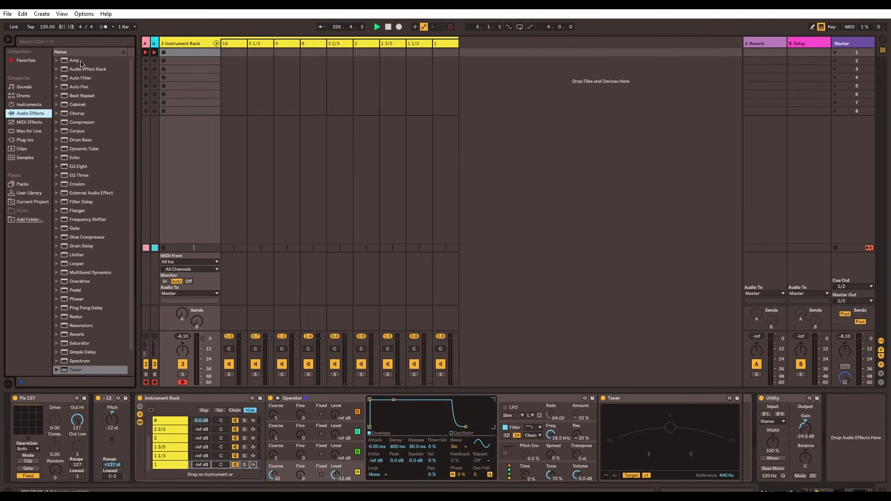
left_click_drag(88, 69, 874, 436)
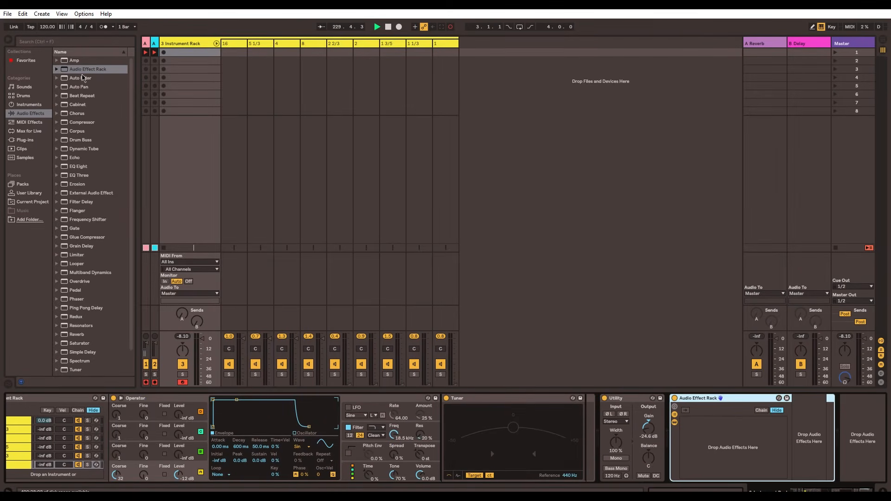
Step: Add EQ Eight and Auto Pan to the Audio Effect Rack, with Auto Pan placed after EQ Eight
left_click_drag(79, 166, 809, 420)
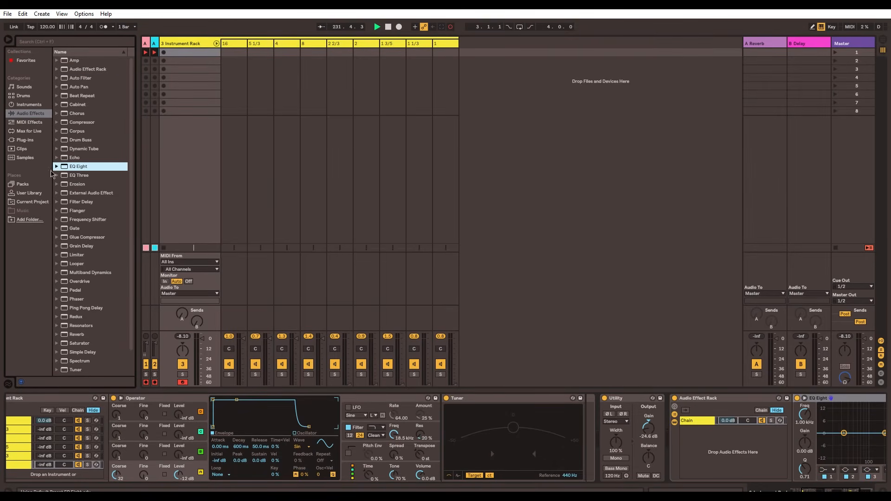
left_click_drag(80, 86, 810, 425)
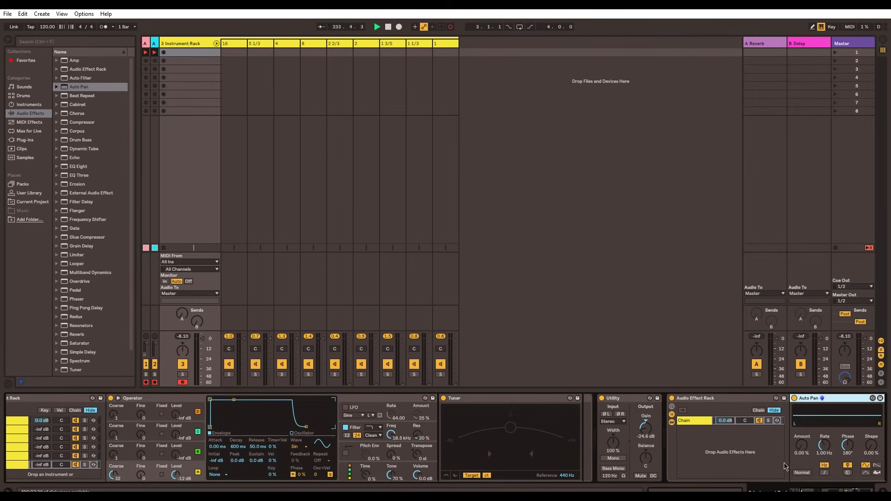
left_click_drag(822, 485, 842, 479)
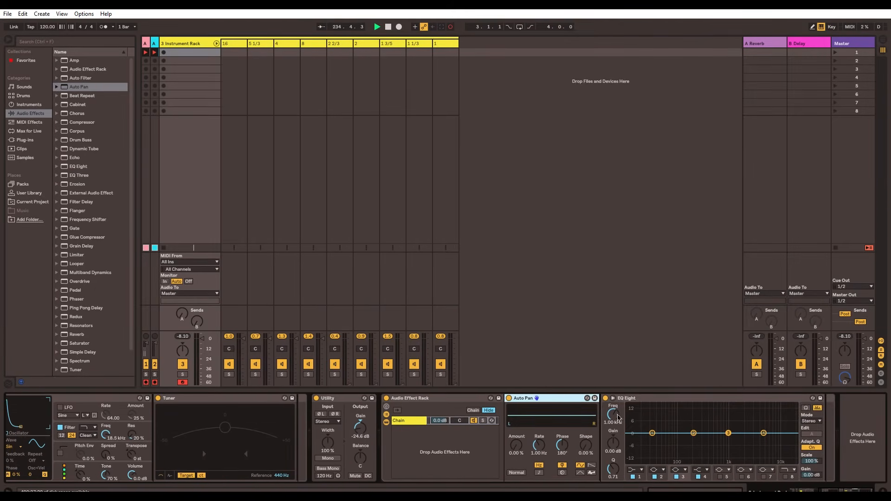
left_click_drag(574, 396, 786, 410)
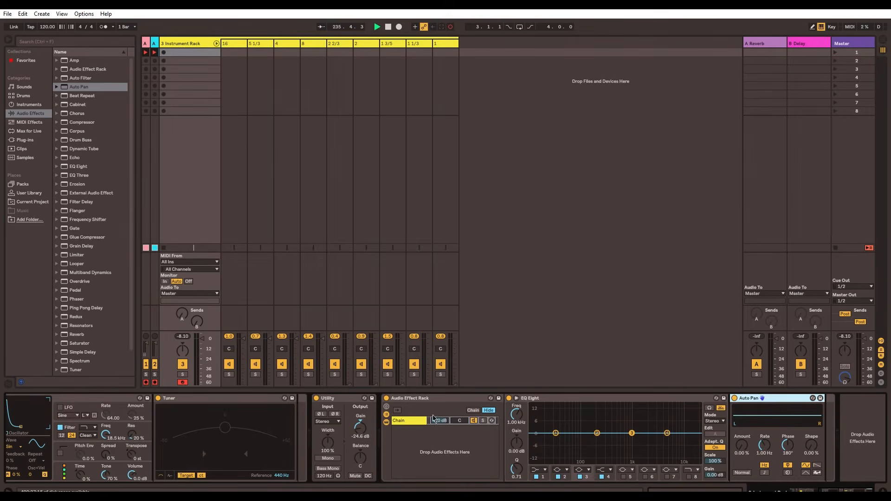
Step: Duplicate the Audio Effect Rack's chain and rename the two chains hi and lo
left_click(409, 413)
key("ctrl+d")
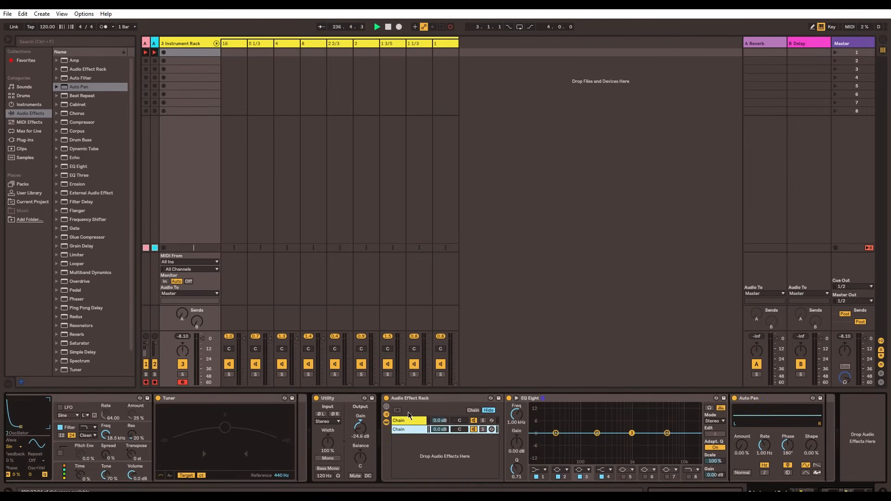
left_click(410, 420)
left_click(412, 428)
left_click(414, 421)
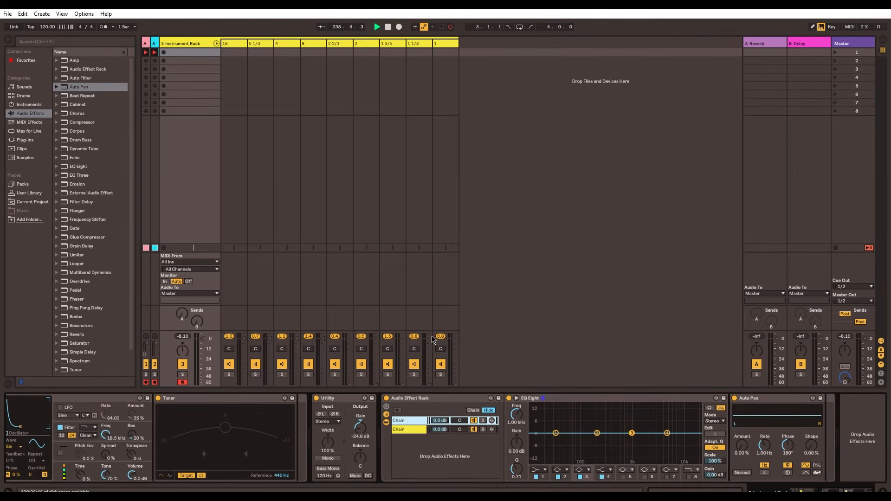
key("ctrl+r")
key("Tab")
type("l")
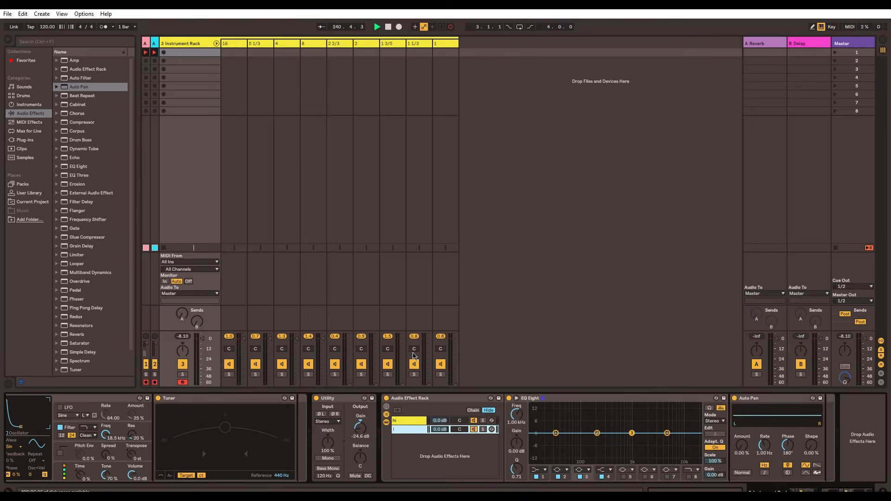
left_click(394, 421)
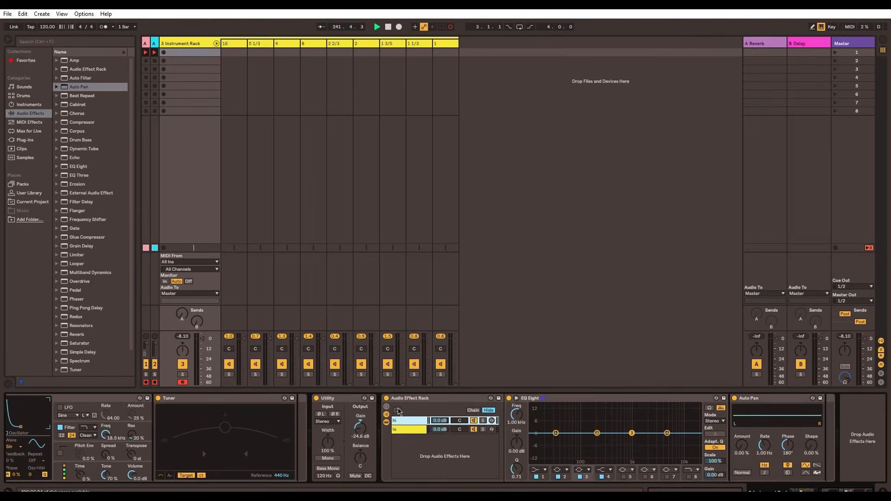
key("Down")
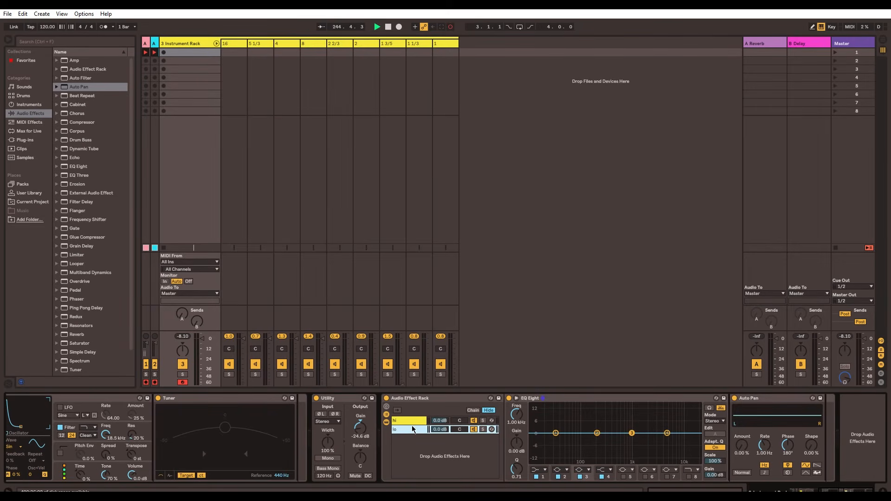
Step: In the hi chain, make EQ Eight band 1 a low cut at 316 Hz and set Auto Pan to 51.6 % amount and 1.48 Hz rate
left_click(397, 419)
left_click(543, 475)
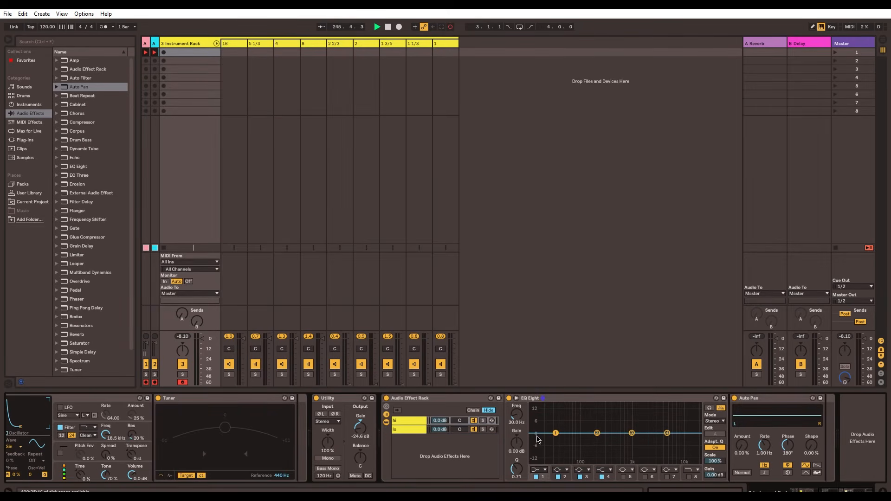
left_click(538, 414)
left_click_drag(556, 438, 606, 439)
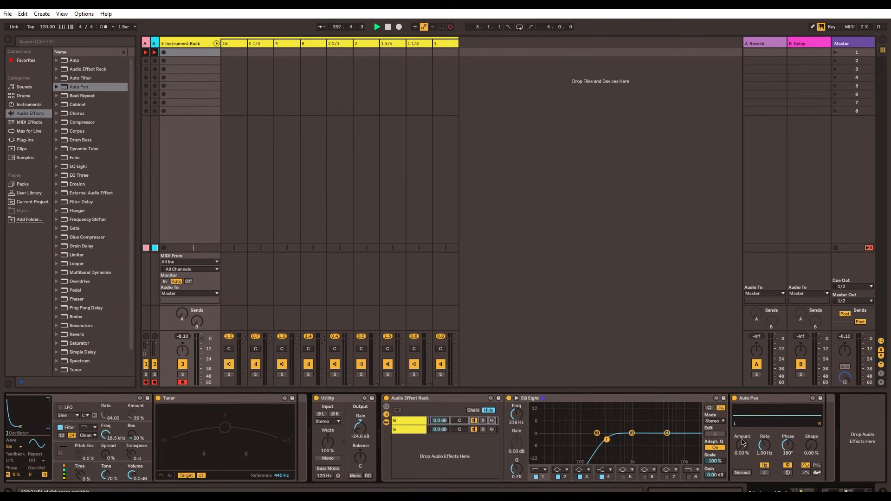
left_click_drag(743, 442, 743, 418)
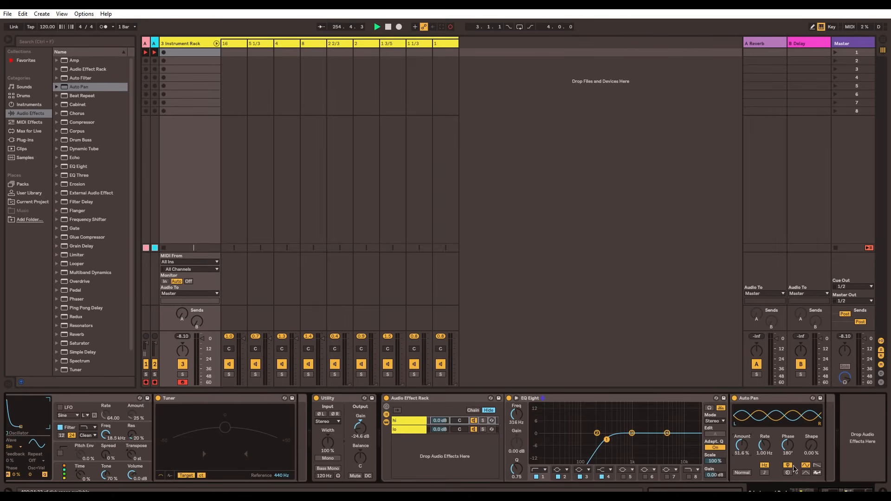
left_click_drag(765, 442, 764, 433)
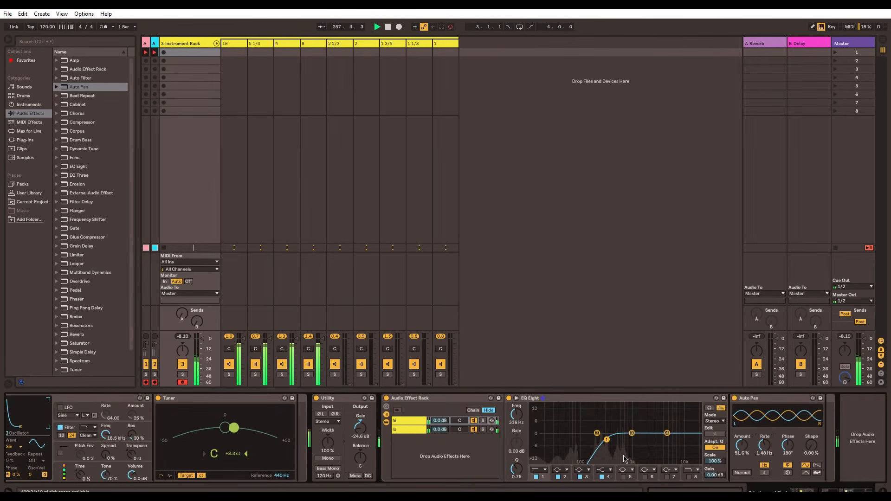
Step: In the lo chain, make EQ Eight band 4 a high cut at 1000 Hz and set Auto Pan to 52.4 % amount and 3.41 Hz rate
left_click(408, 429)
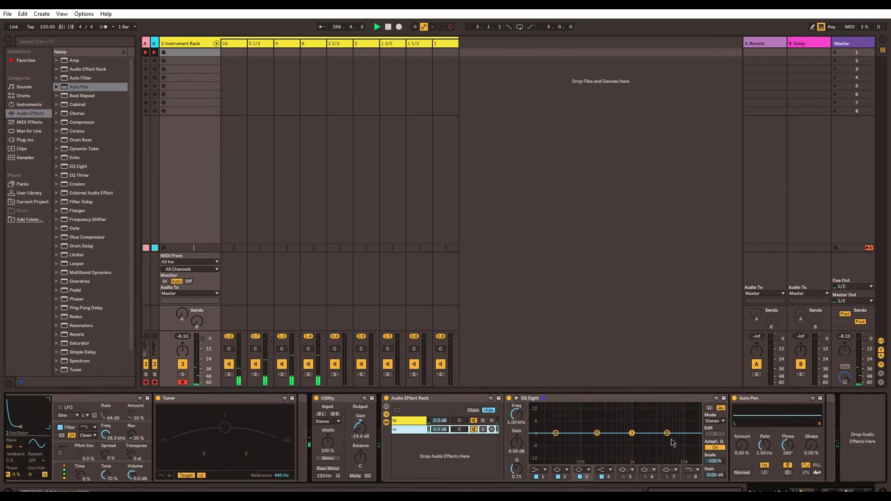
left_click(605, 470)
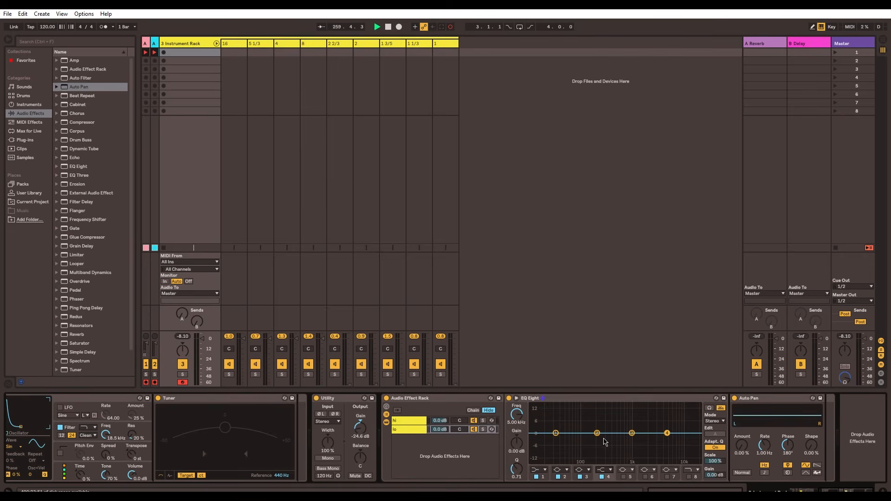
left_click(602, 446)
left_click_drag(667, 440, 631, 440)
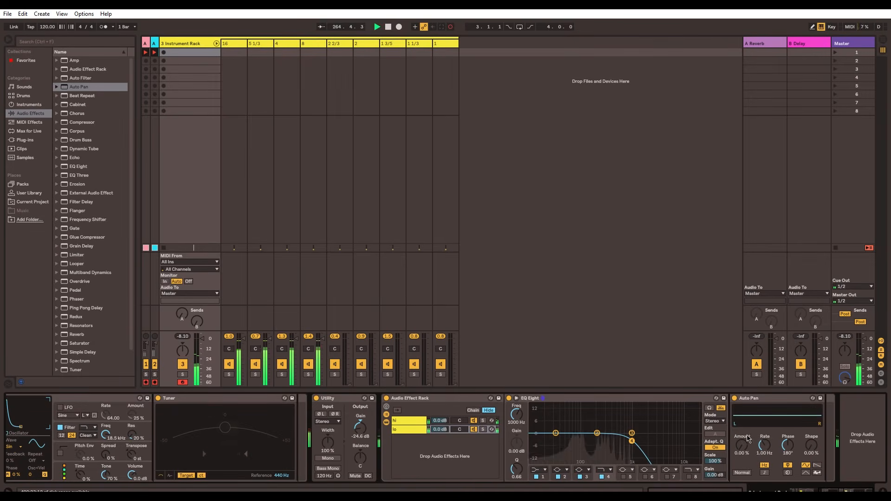
left_click_drag(742, 443, 742, 419)
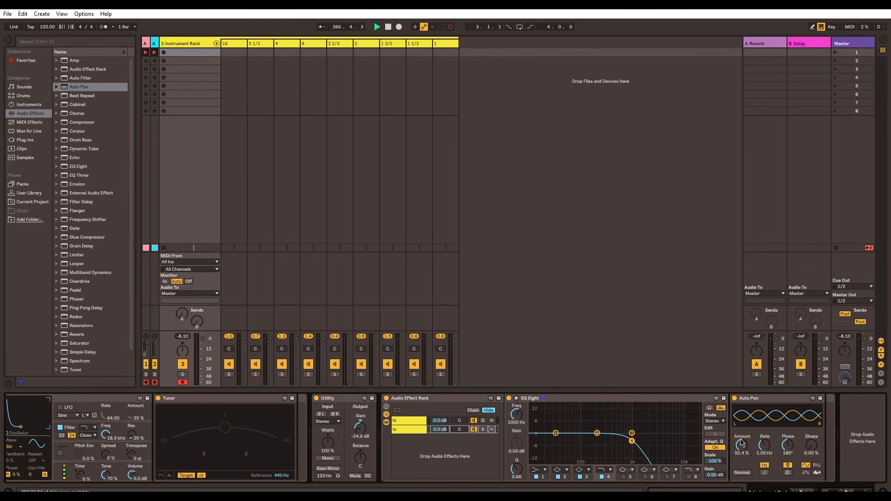
left_click_drag(765, 445, 764, 430)
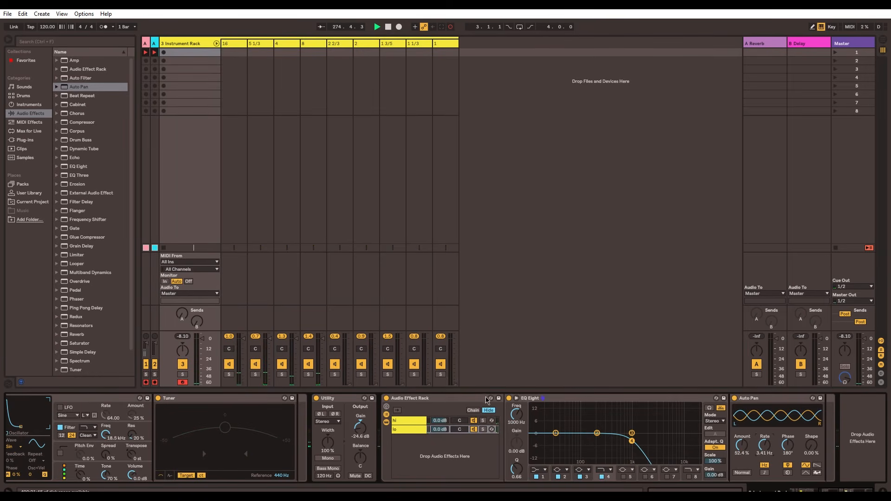
Step: With the hi chain selected, show the Audio Effect Rack's macro controls and turn on macro mapping
left_click(414, 419)
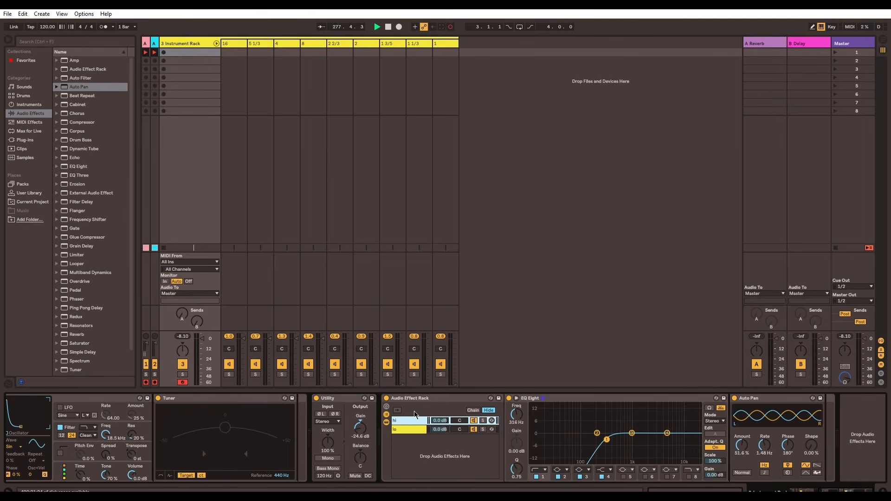
left_click(244, 340)
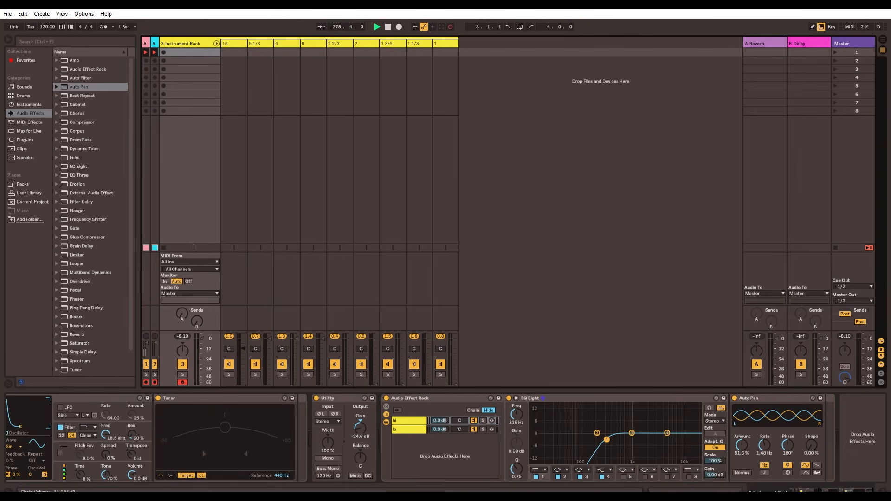
left_click_drag(240, 336, 240, 338)
left_click(470, 398)
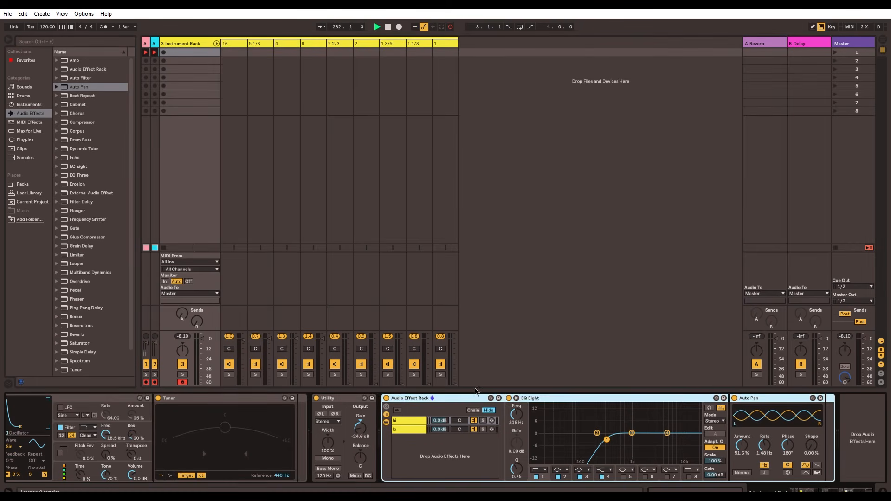
left_click(386, 407)
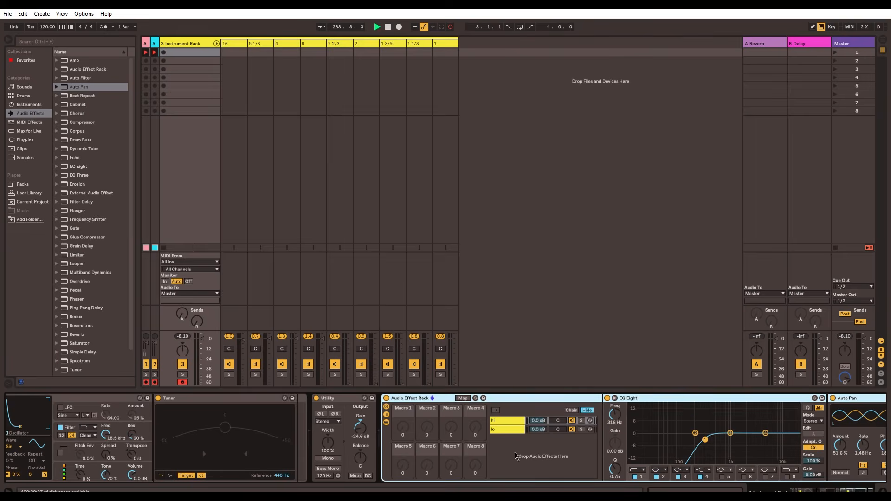
left_click(386, 407)
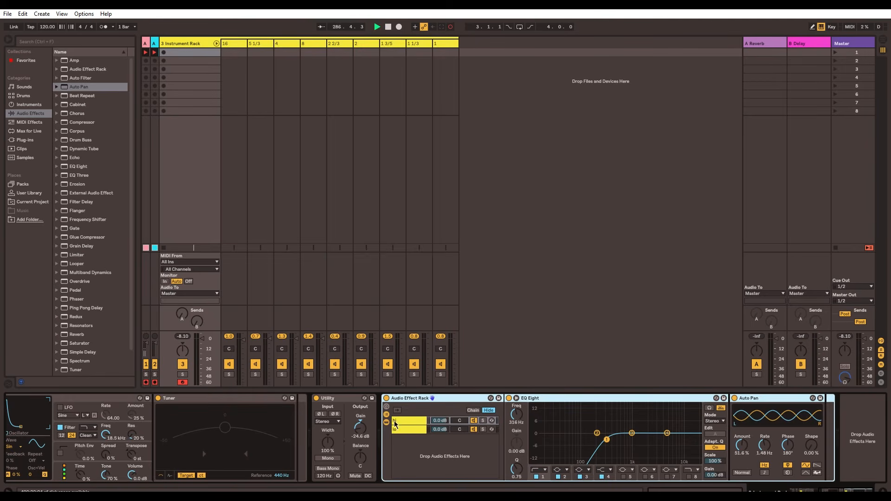
left_click(386, 405)
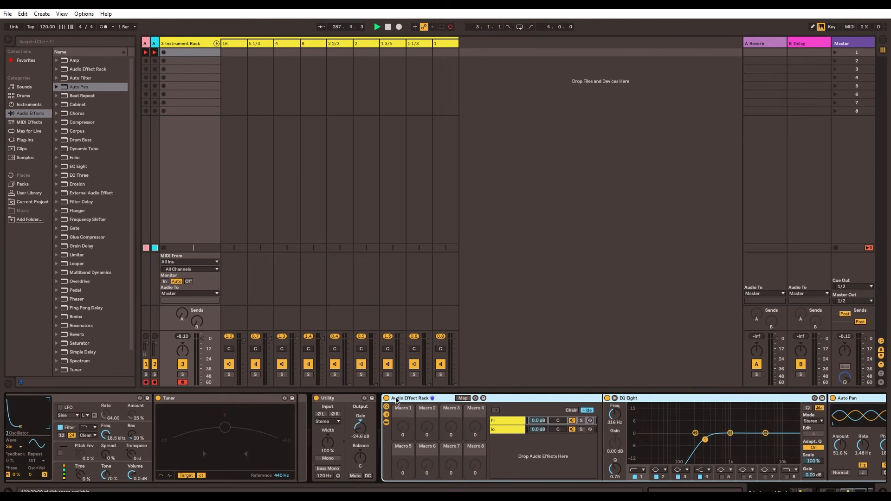
left_click(464, 397)
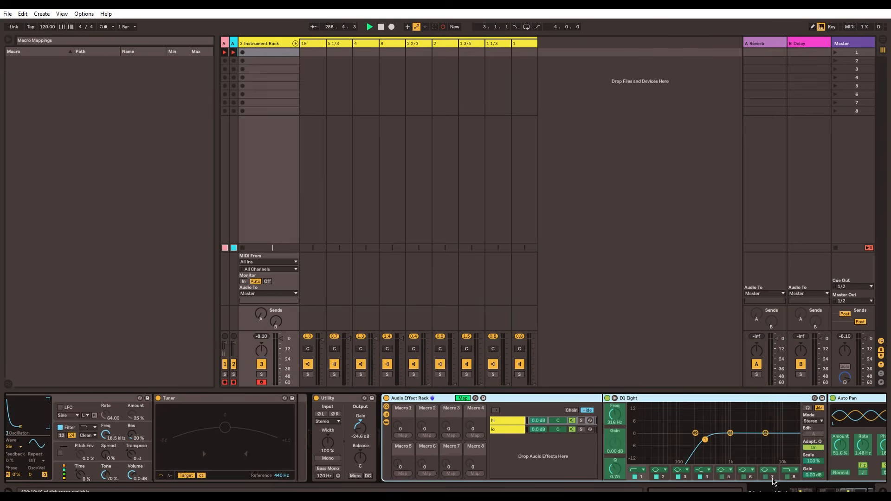
Step: Map the hi chain's Auto Pan rate to Macro 1 instead of Macro 2, and select the lo chain
left_click_drag(824, 485, 832, 485)
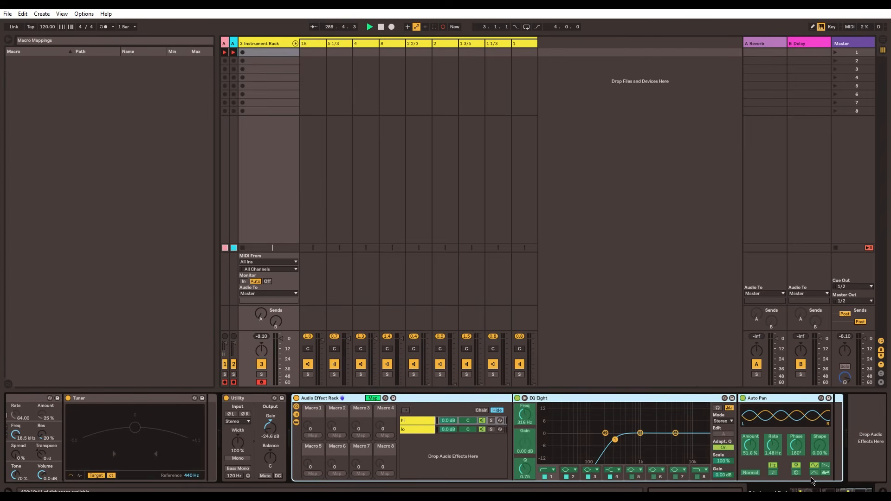
left_click(769, 437)
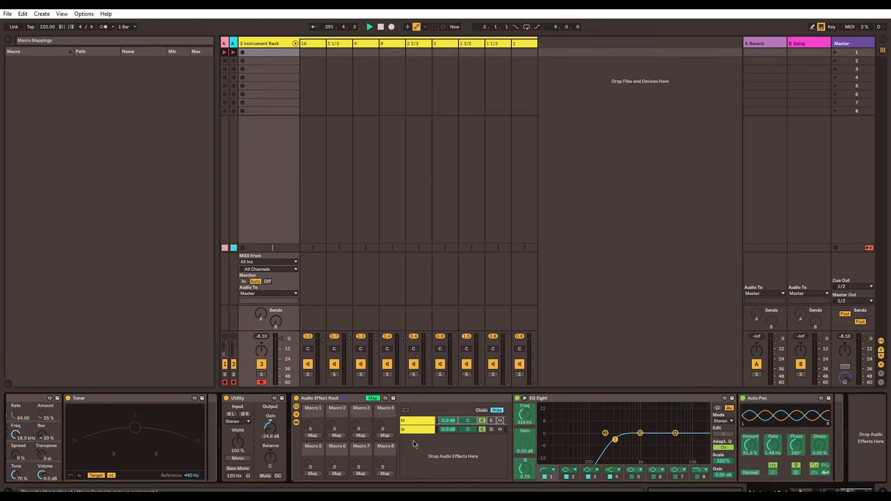
left_click(337, 430)
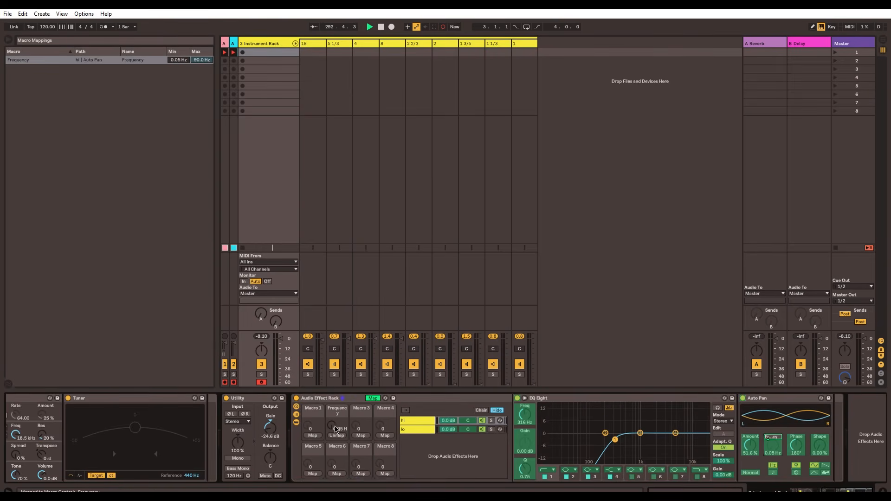
left_click(337, 435)
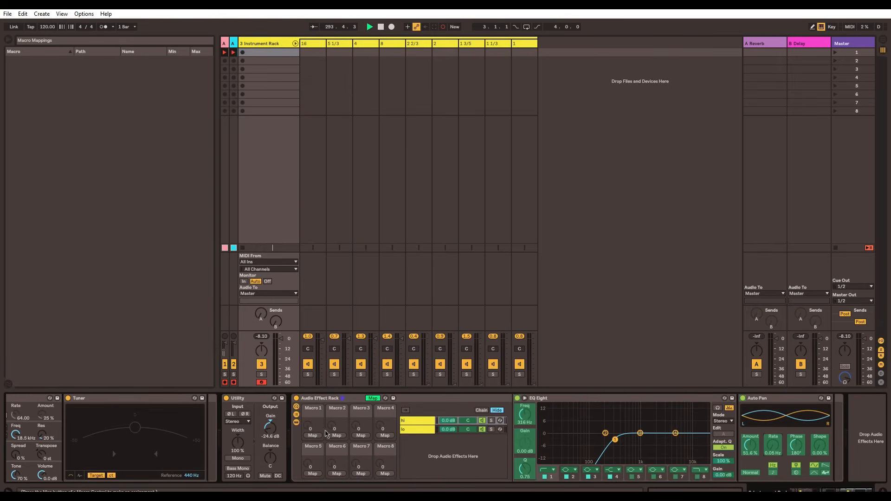
left_click(313, 435)
left_click(418, 429)
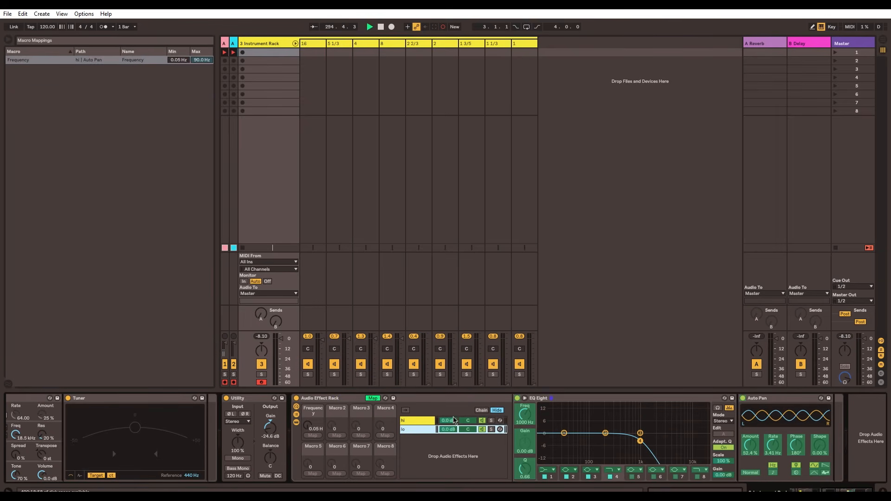
Step: Map the lo chain's Auto Pan rate to Macro 1, rename the macro Leslie Speed, and leave macro mapping
left_click(312, 435)
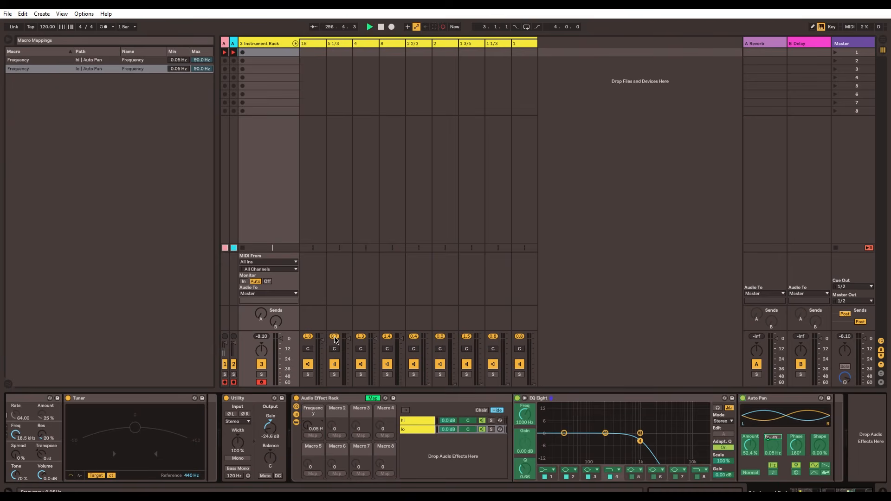
key("ctrl+r")
type("Leslie Speed")
key("Return")
left_click(373, 398)
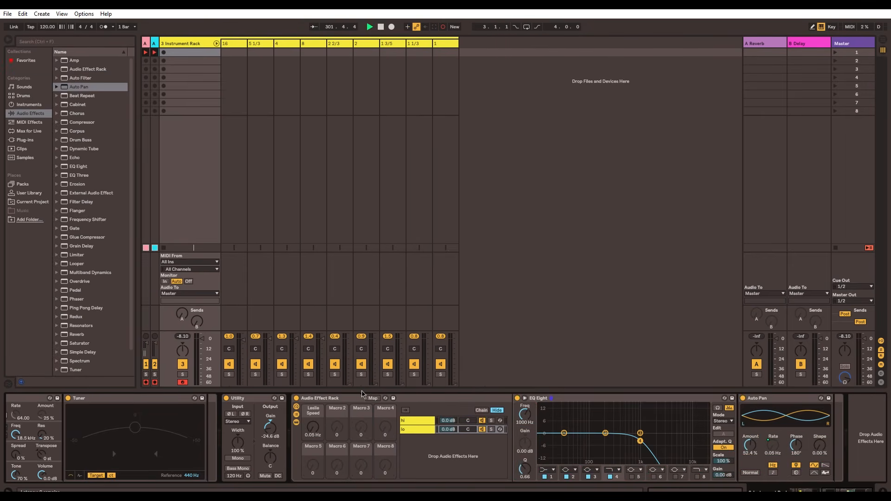
Step: Set the hi chain's Auto Pan frequency mapping range for Leslie Speed to 1.00 Hz minimum and 6.5 Hz maximum
left_click(372, 398)
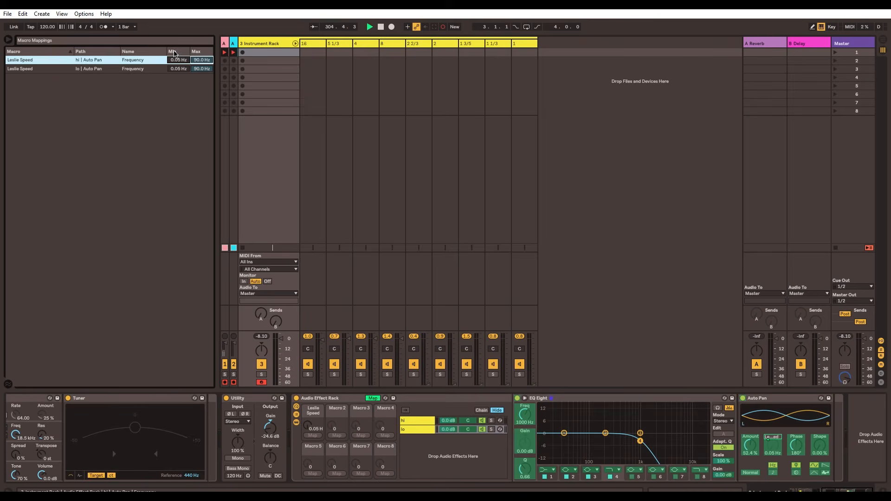
key("Return")
type("6.5")
key("Return")
Step: Set the lo chain's Auto Pan frequency mapping range to 2.00 Hz minimum and 19 Hz maximum, and leave macro mapping
left_click(175, 67)
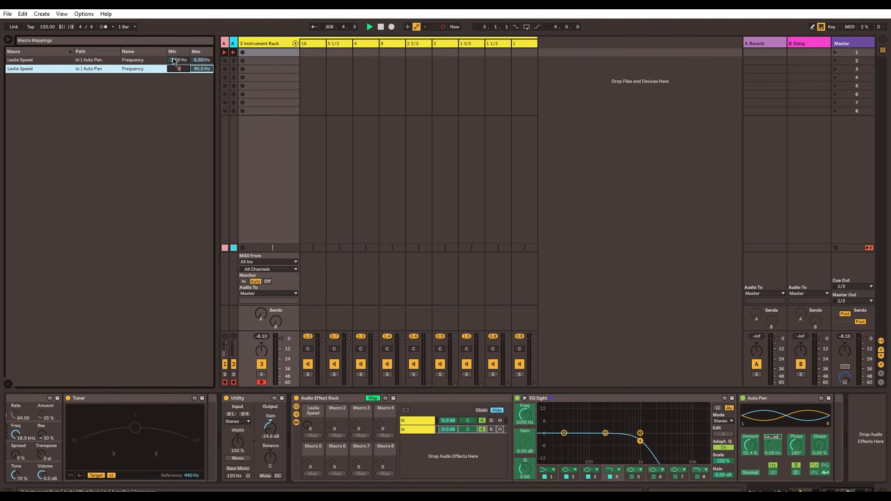
key("Return")
type("19")
key("Return")
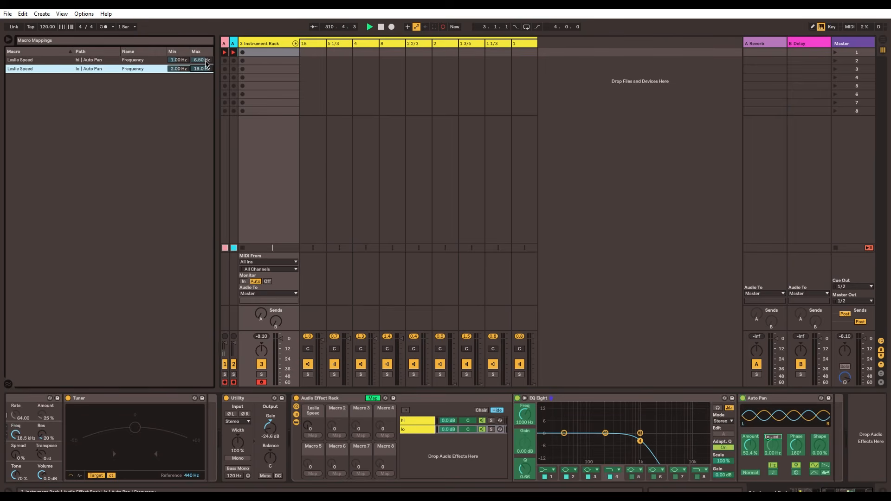
left_click(373, 398)
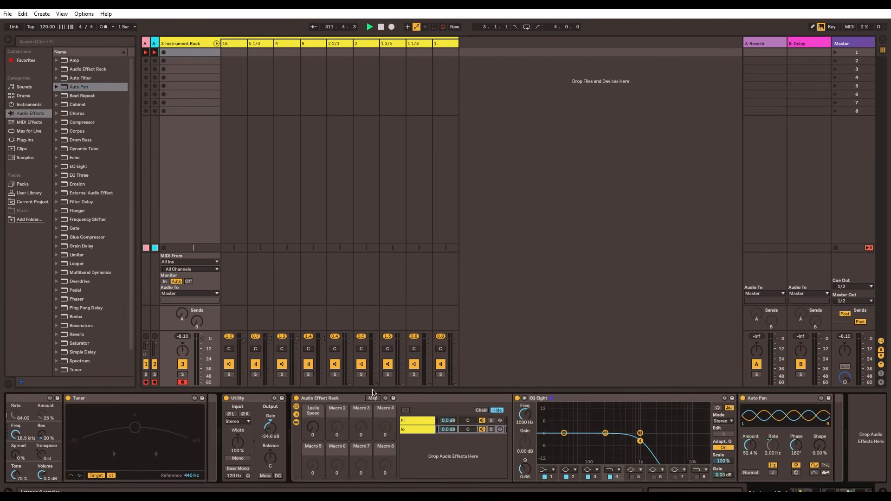
Step: Raise the Leslie Speed macro to 104
left_click(311, 422)
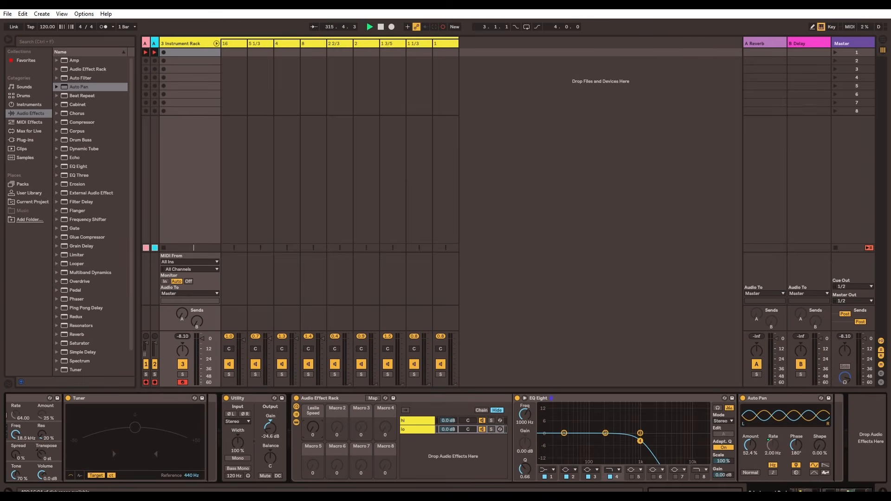
left_click_drag(311, 422, 311, 388)
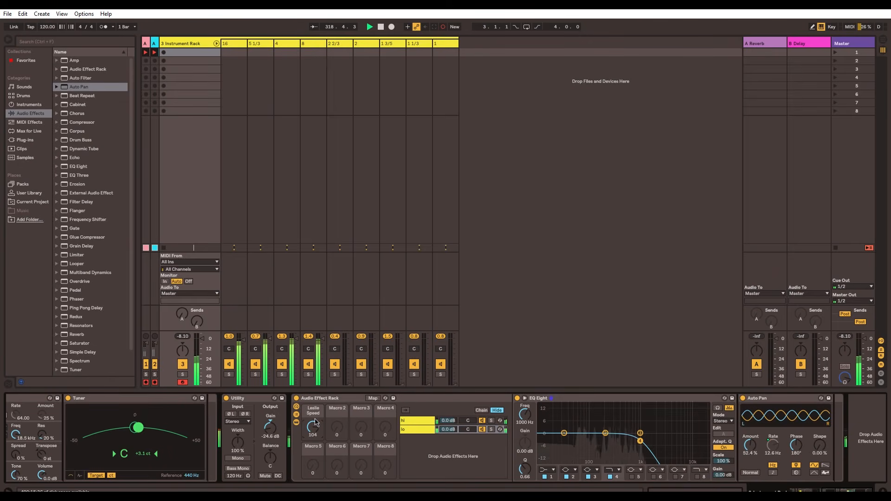
Step: Set chain volumes to about -1 dB for 2 2/3 and 1 3/5, -5.35 dB for 2, -2.6 dB for 1 1/3 and -4.5 dB for 1
left_click(348, 339)
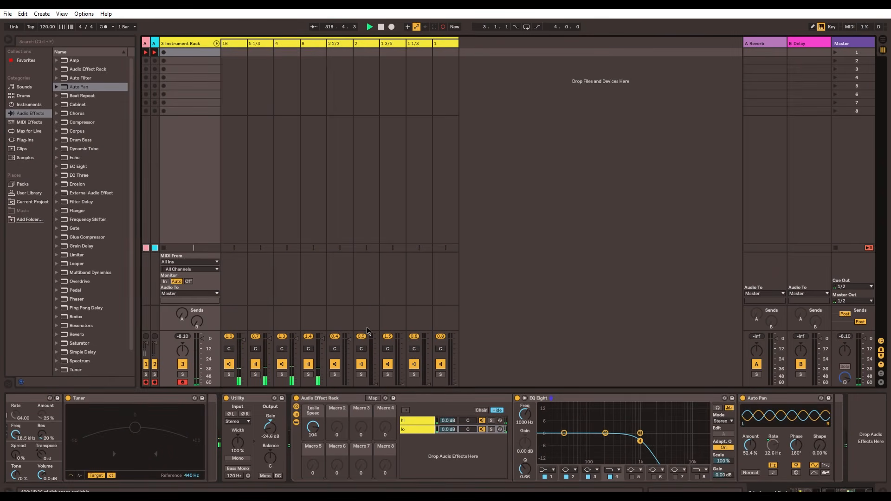
left_click(366, 335)
left_click(374, 337)
left_click(421, 336)
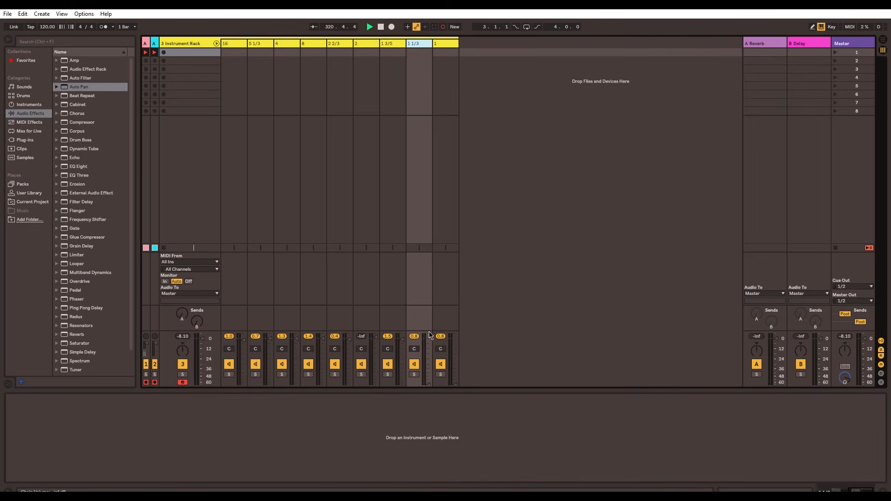
left_click(454, 342)
left_click_drag(372, 336, 373, 343)
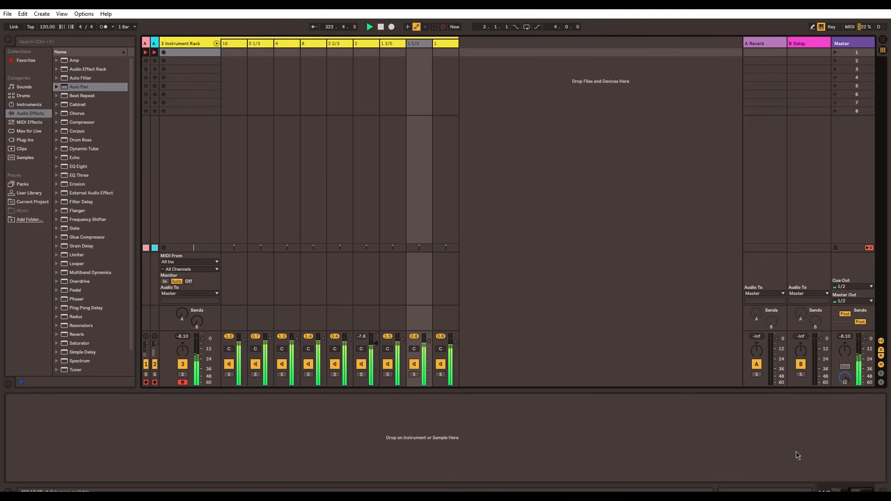
Step: Bring back the Instrument Rack track's device chain and raise the Leslie Speed macro to 120
left_click(840, 482)
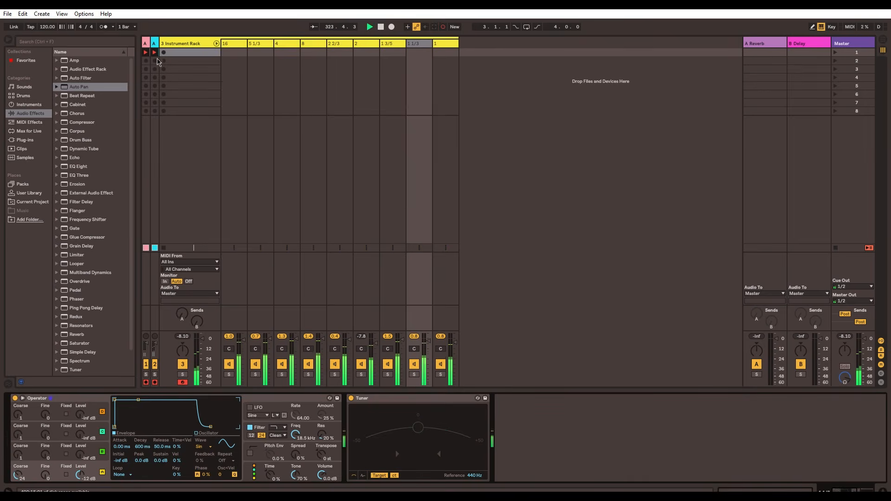
left_click(180, 43)
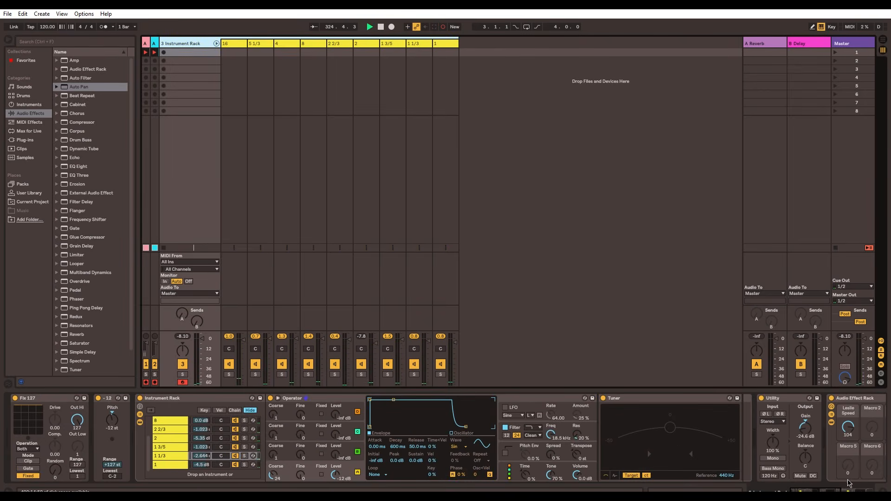
left_click_drag(833, 489, 866, 490)
mouse_move(296, 417)
left_mouse_down()
mouse_move(296, 457)
mouse_move(297, 410)
left_mouse_up()
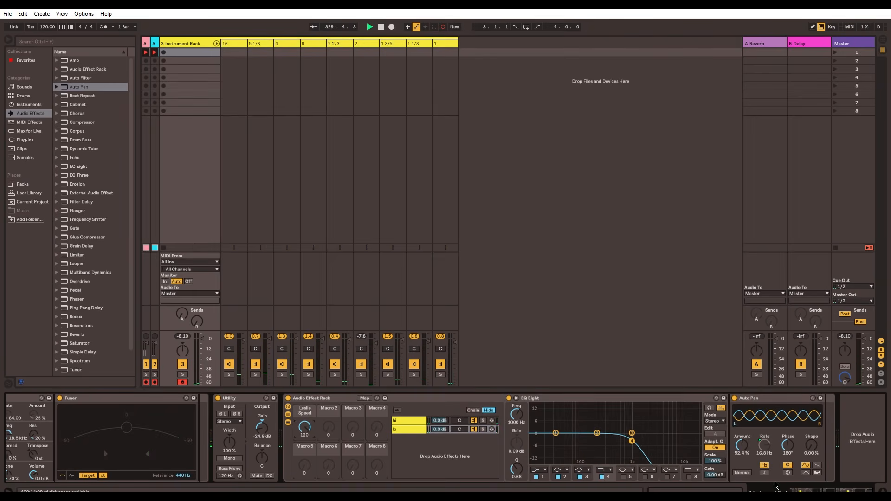
Step: Review the Instrument Rack's drawbar chains, the Audio Effect Rack and the Leslie Speed macro mappings
left_click_drag(830, 489, 810, 490)
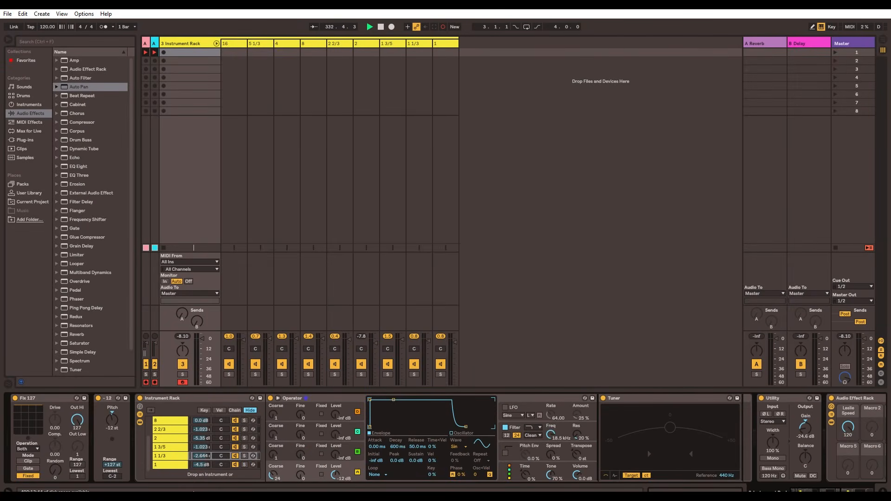
left_click(173, 420)
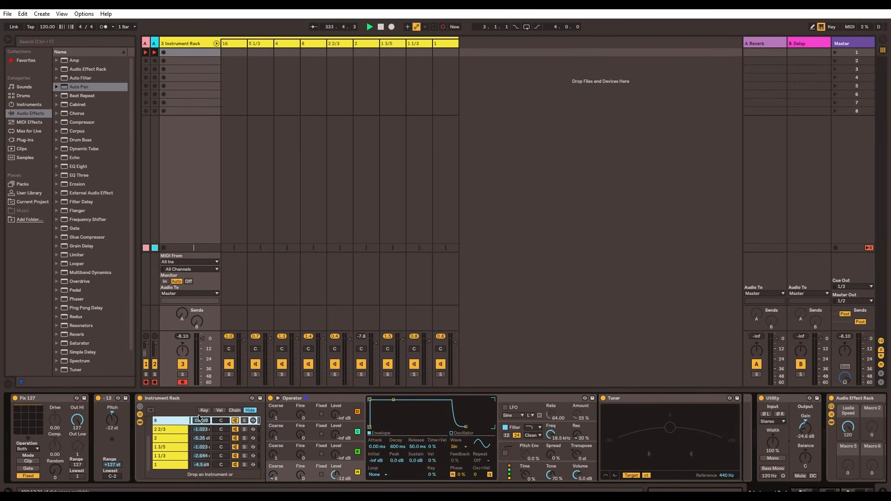
left_click_drag(803, 486, 840, 483)
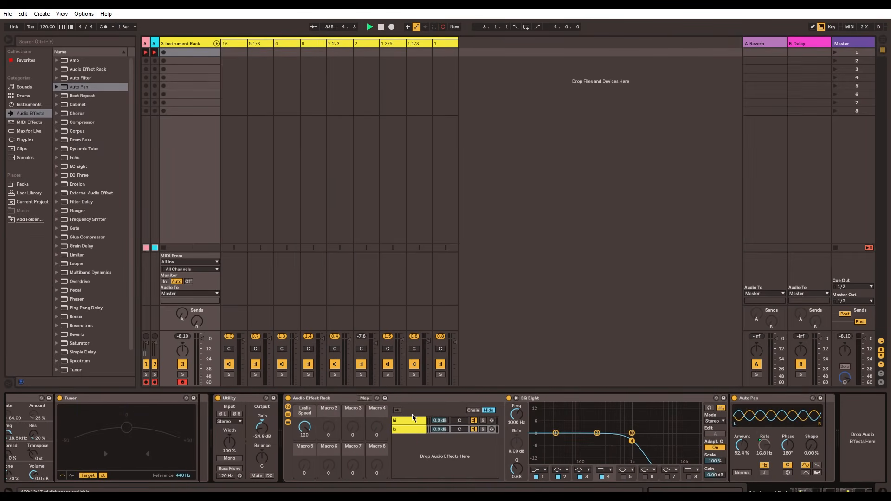
left_click(364, 399)
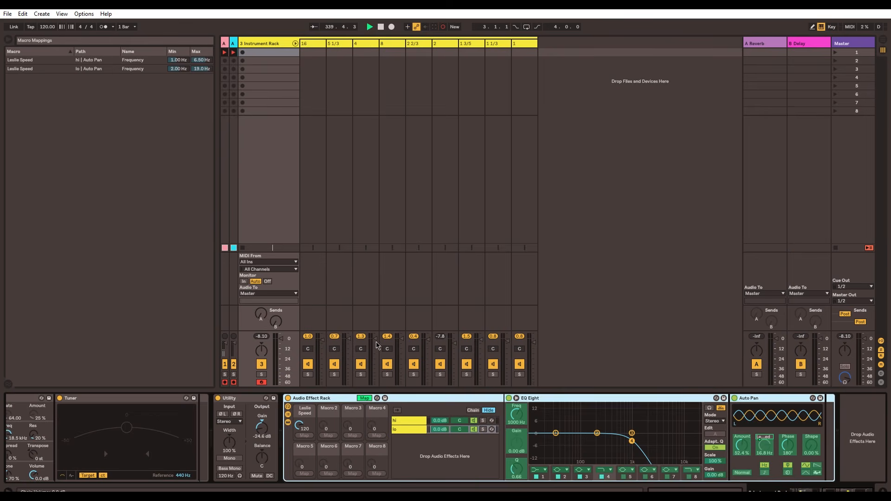
left_click_drag(839, 490, 792, 491)
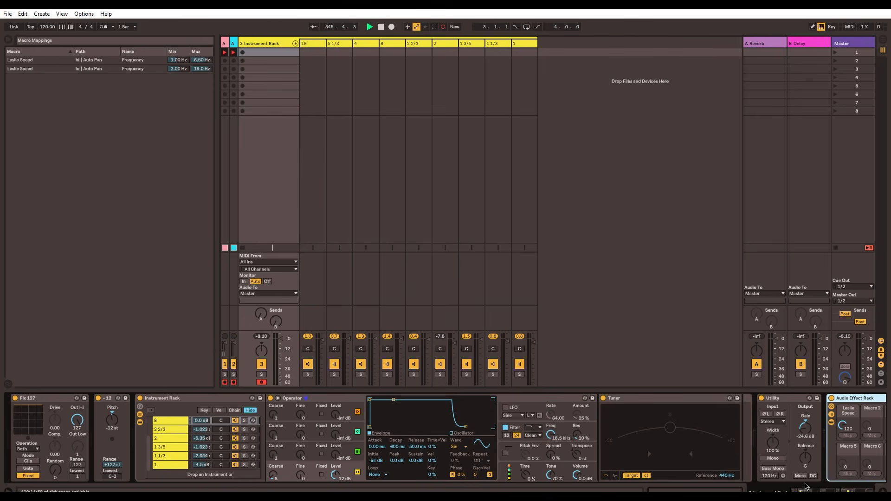
mouse_move(807, 490)
left_mouse_down()
mouse_move(835, 491)
mouse_move(803, 490)
left_mouse_up()
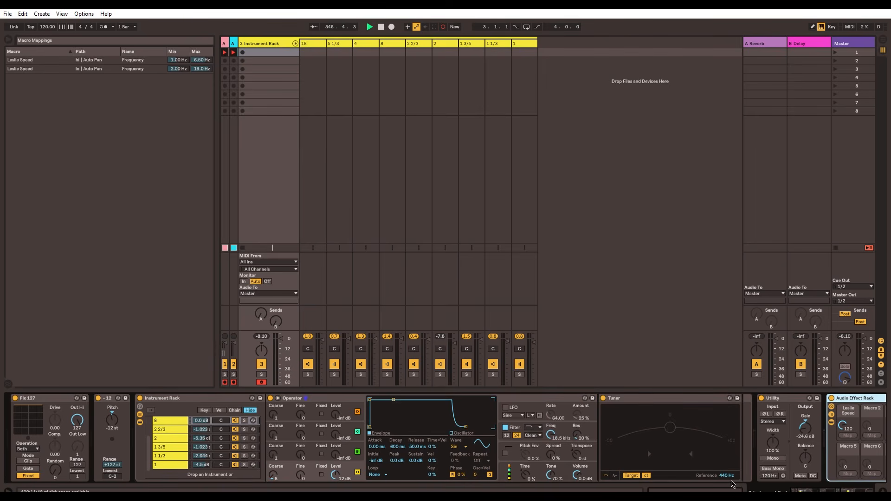